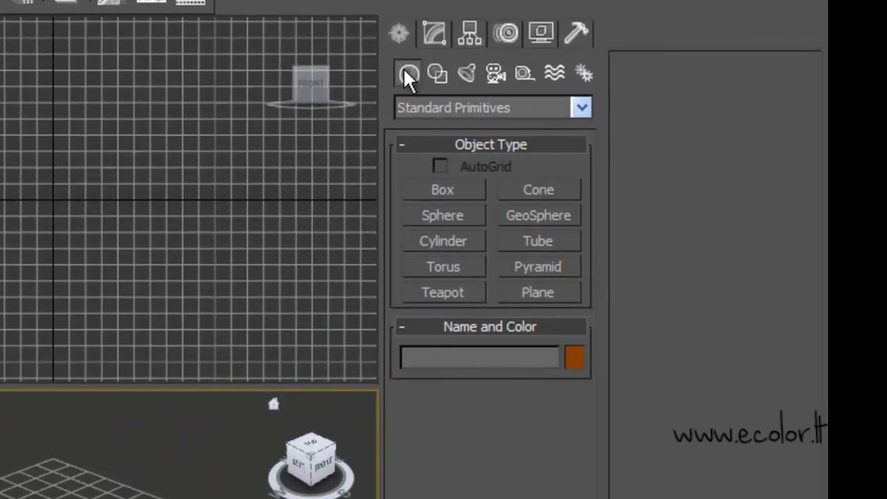
Create a text spline reading "E" in Arial at size 100, placed near the grid origin in the Perspective view.
click(443, 77)
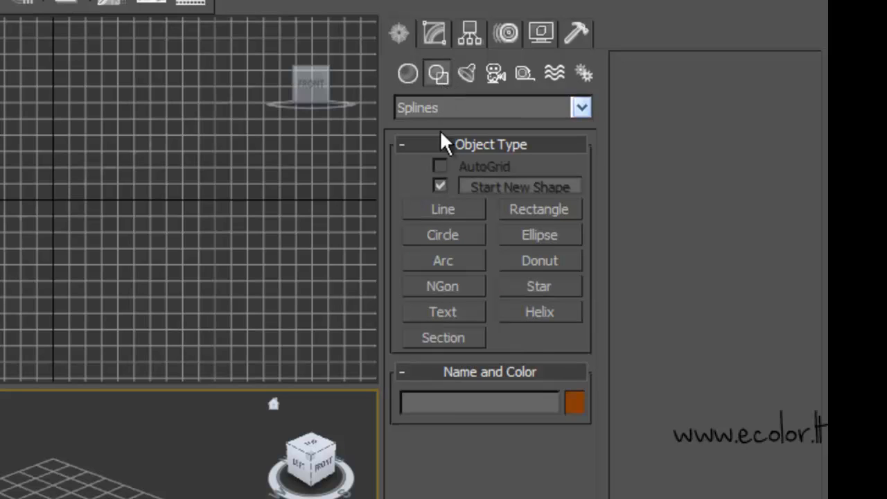
click(453, 309)
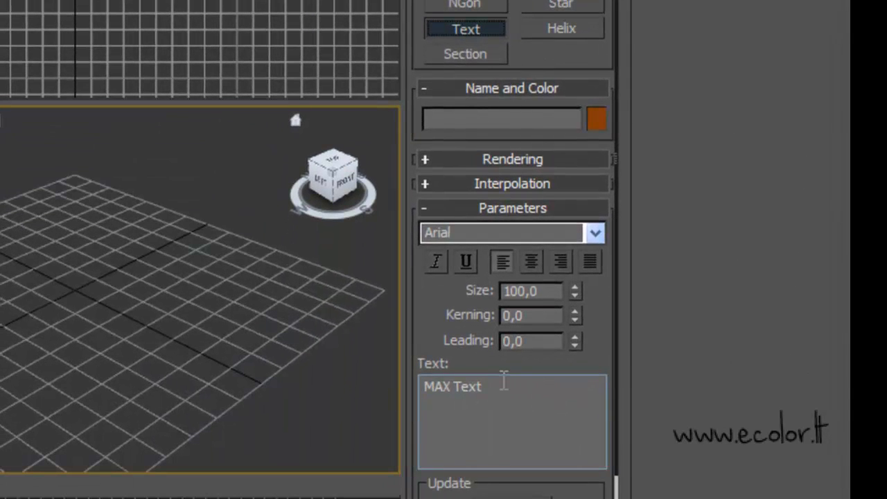
drag(496, 379, 415, 382)
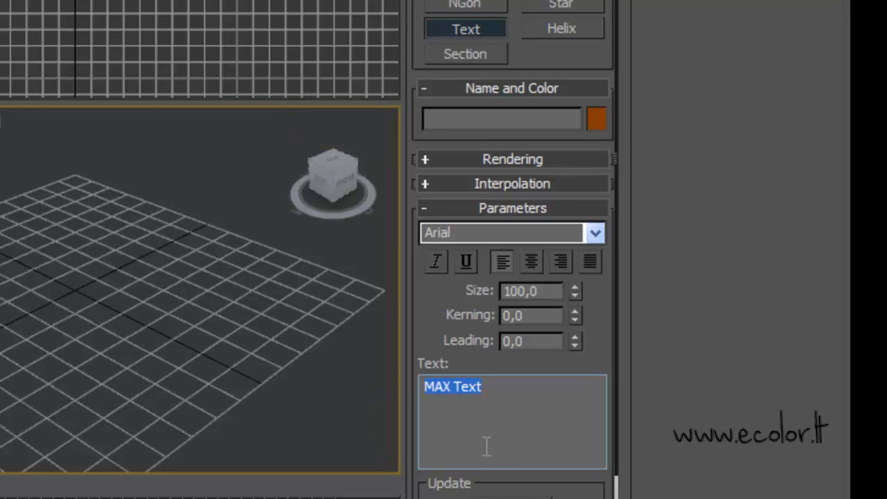
text(E)
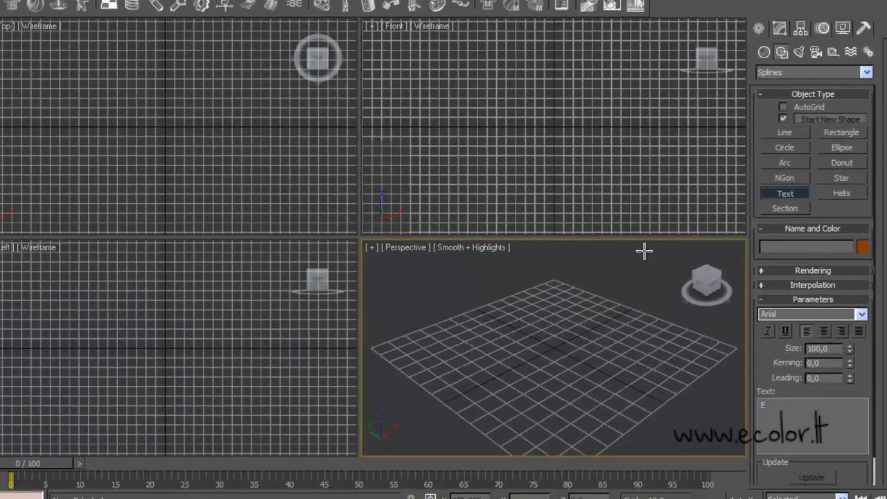
click(551, 346)
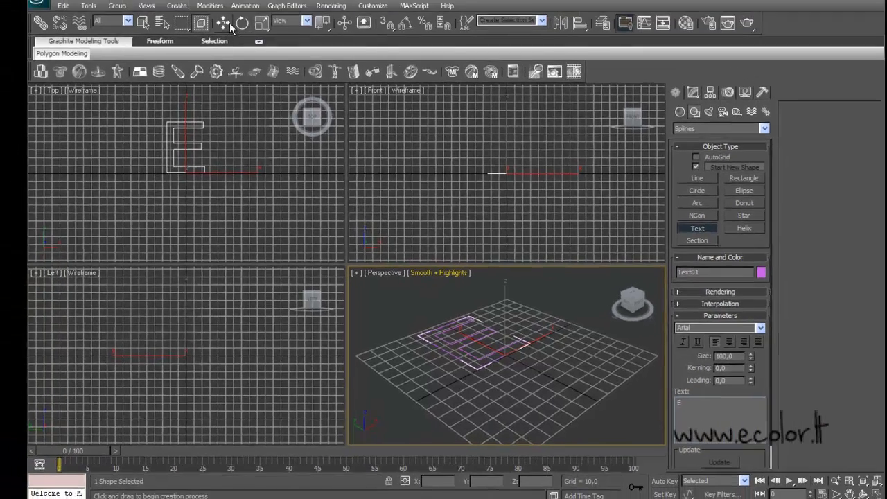
Rotate the letter E about 81.5 degrees around the X axis so it stands up, and set its text size to 76.
click(224, 27)
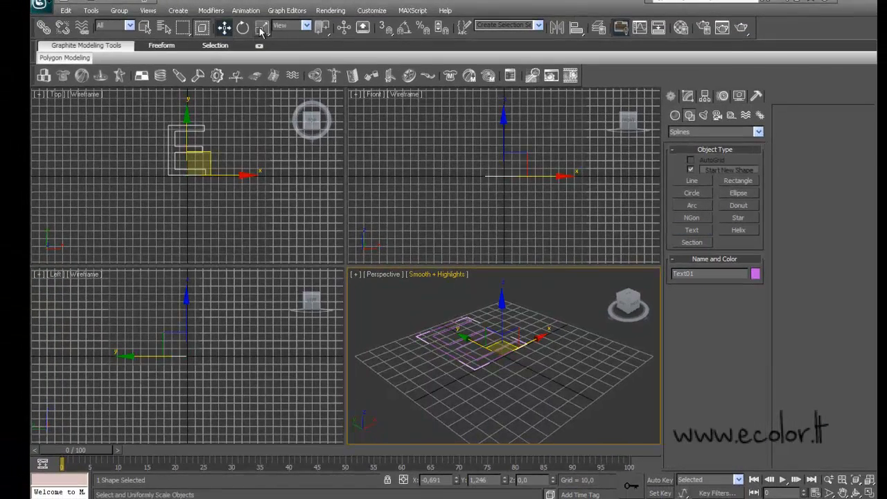
click(243, 27)
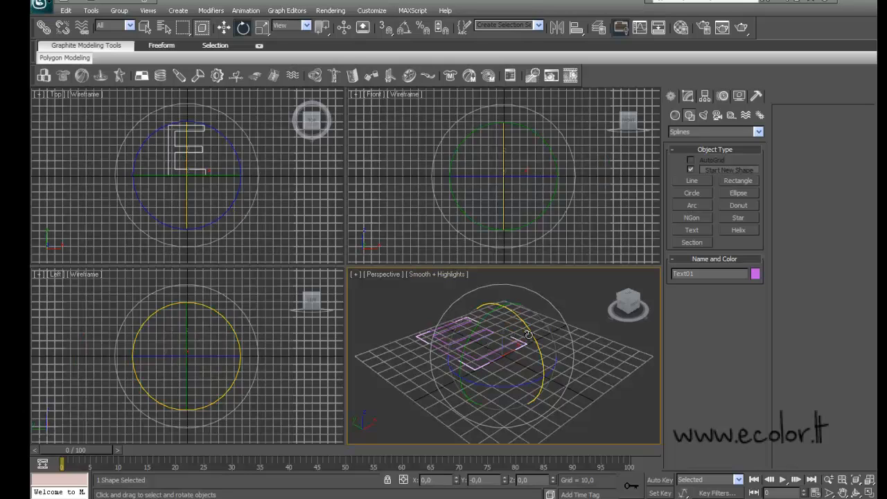
drag(532, 336, 562, 434)
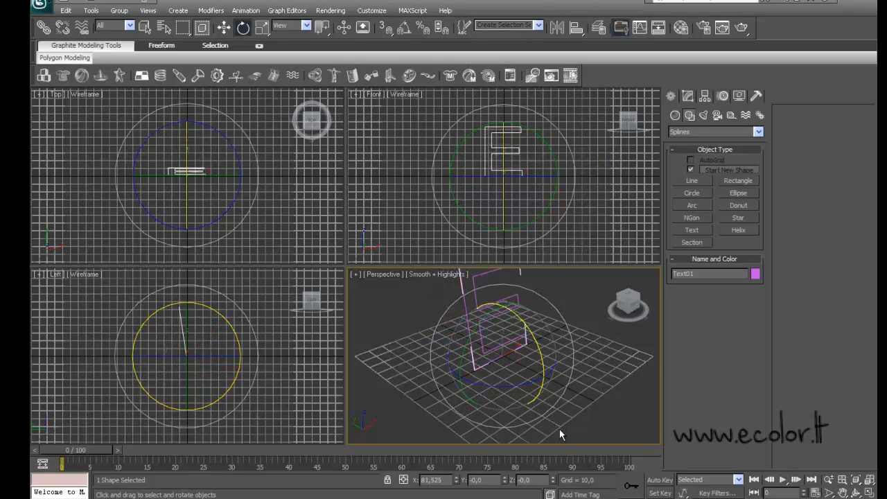
click(688, 97)
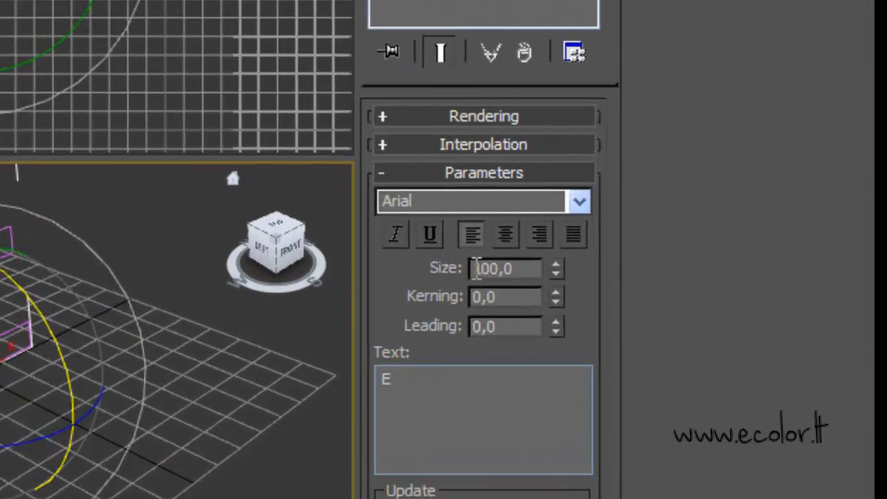
drag(555, 267, 559, 297)
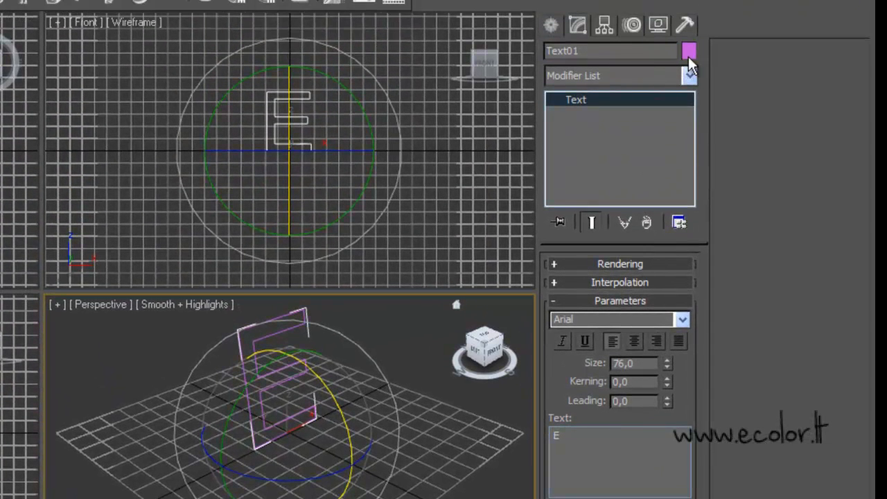
Apply an Extrude modifier to the letter E with an amount of 8.
click(689, 74)
scroll(677, 156, up, 6)
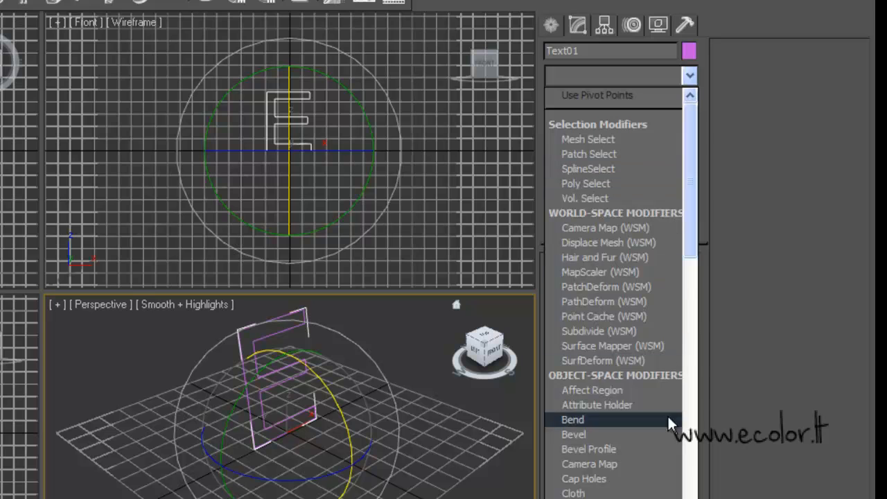
drag(693, 235, 701, 312)
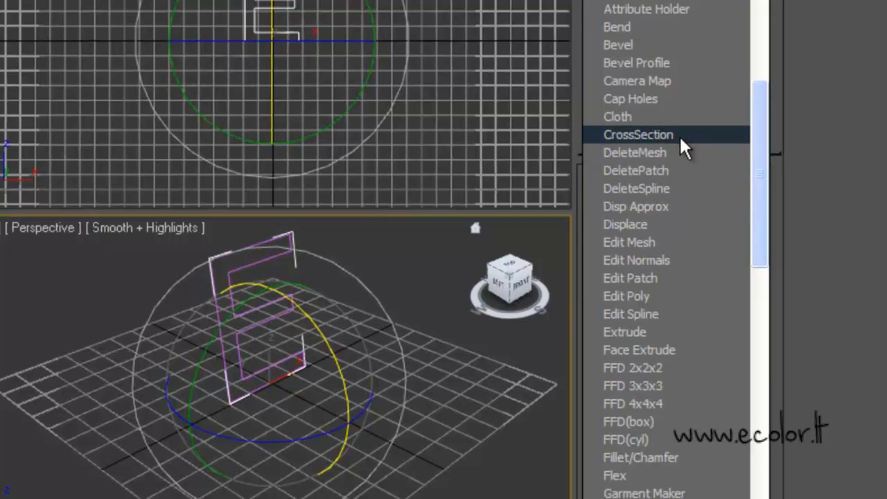
click(616, 332)
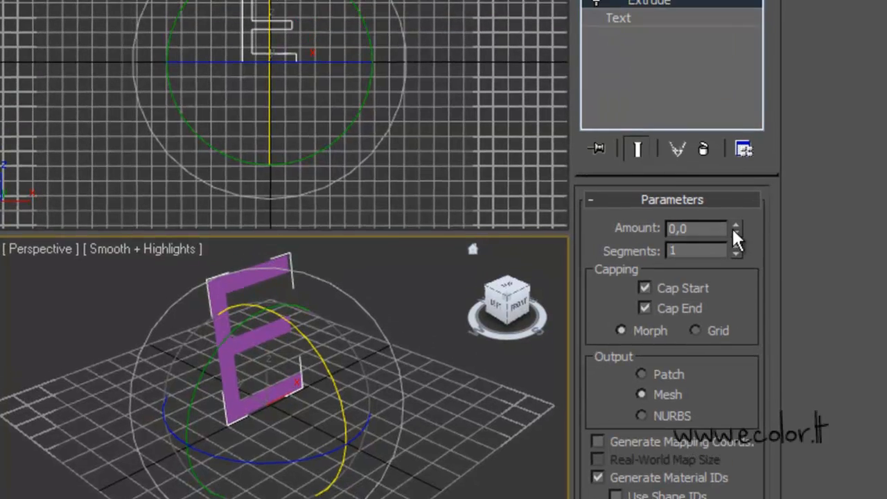
drag(739, 211, 740, 196)
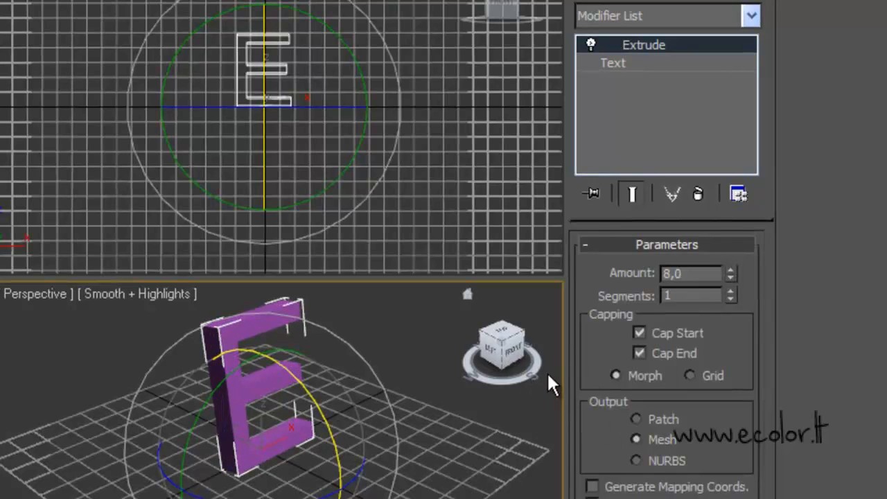
Render the Perspective view to check the extruded letter from an angled side view.
drag(506, 349, 532, 339)
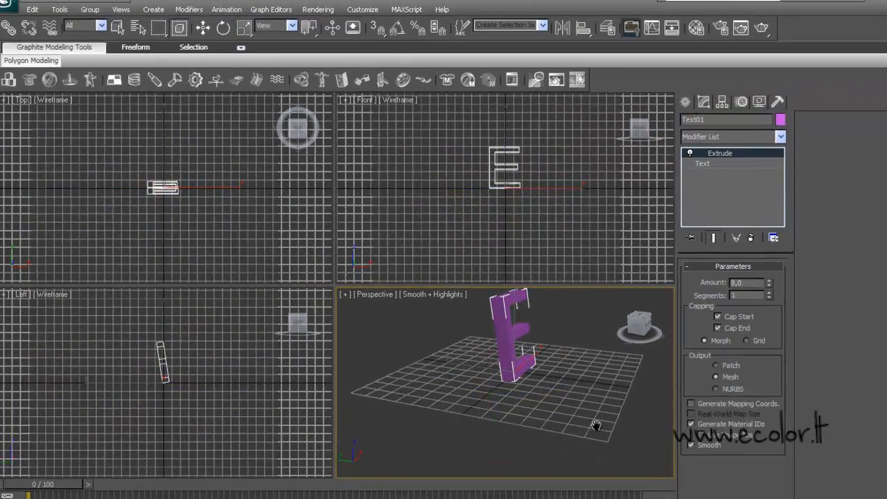
alt+middle_drag(460, 487, 430, 489)
click(761, 28)
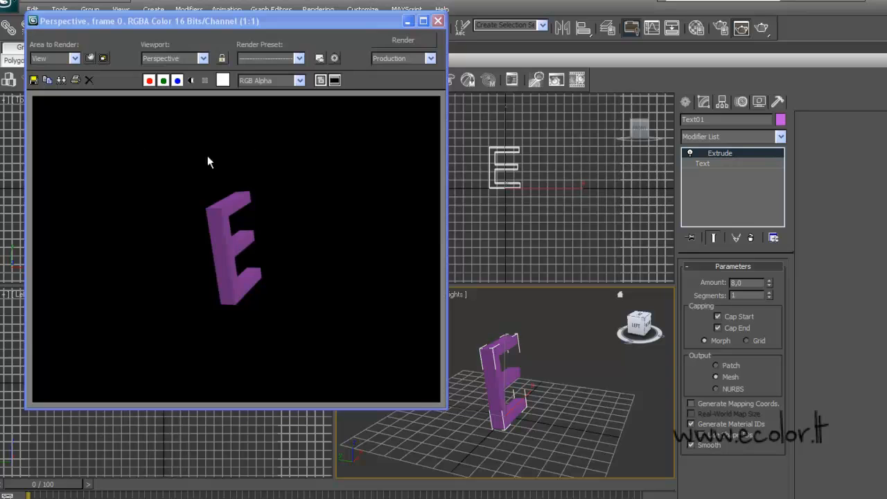
click(437, 20)
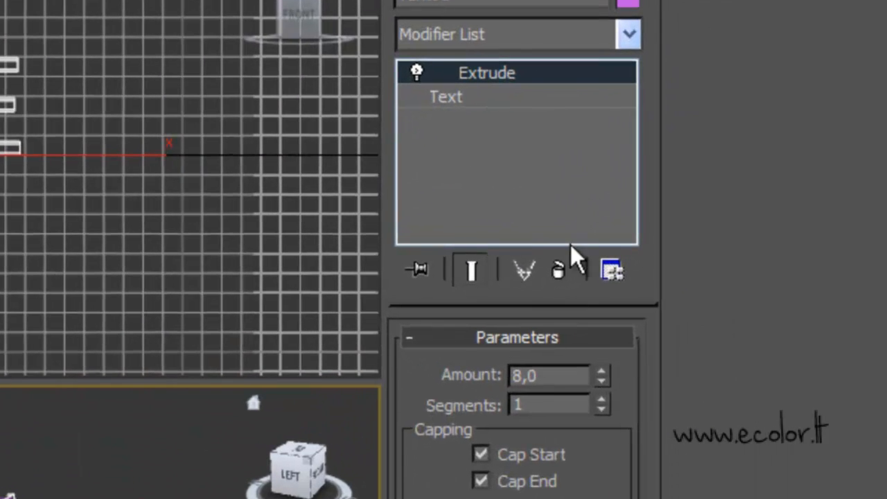
Remove the Extrude modifier from the letter E and apply a Bevel modifier instead.
click(557, 269)
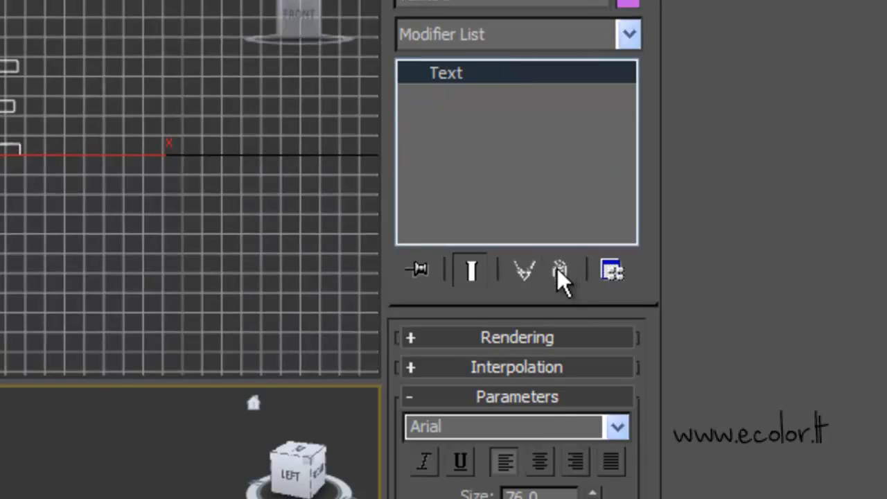
click(627, 33)
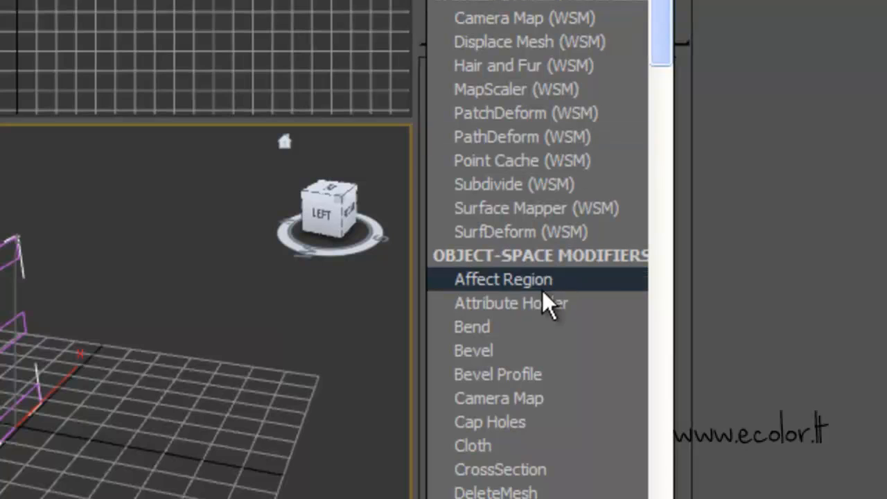
click(476, 351)
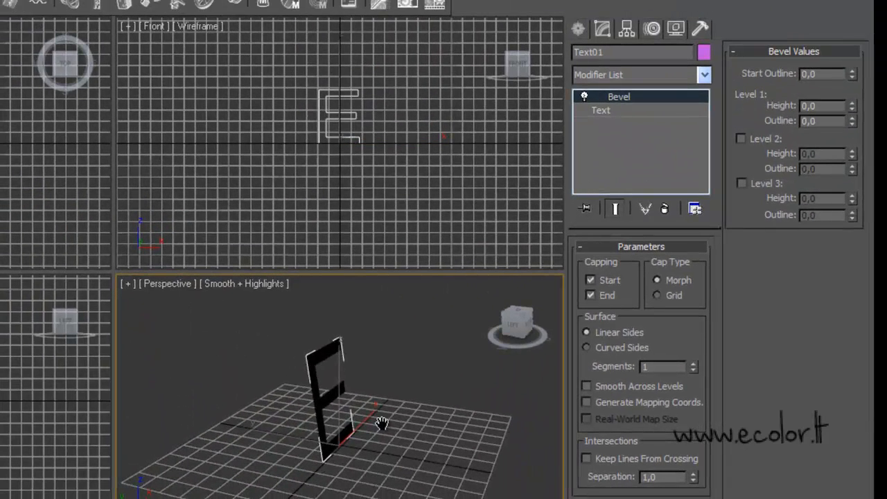
scroll(381, 423, up, 3)
scroll(382, 423, down, 2)
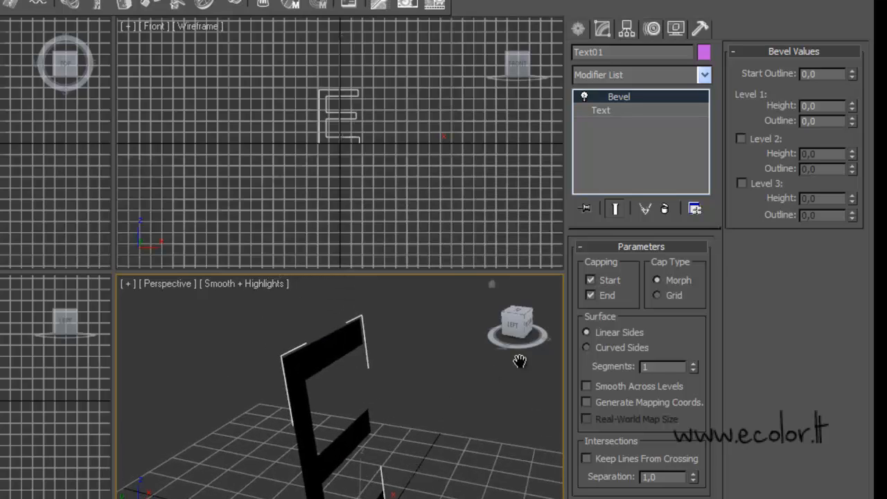
drag(508, 323, 528, 321)
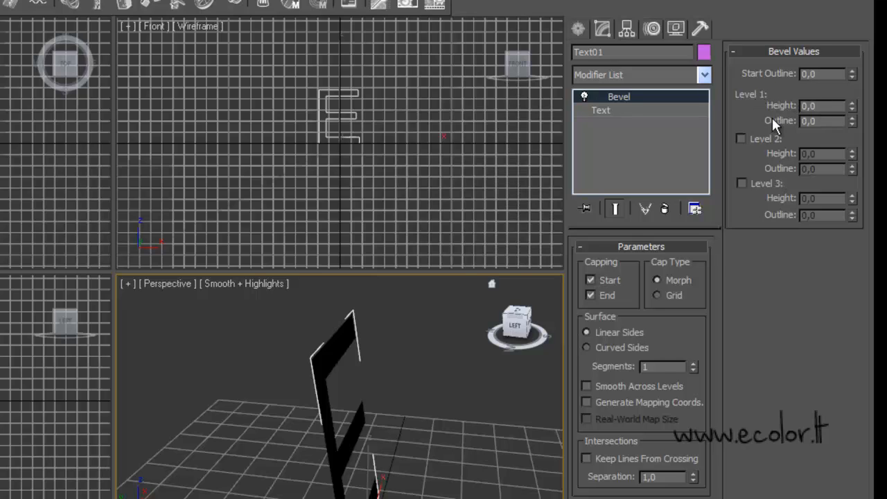
Set the bevel's Level 1 height to 1.5 and outline to 0.8.
click(852, 103)
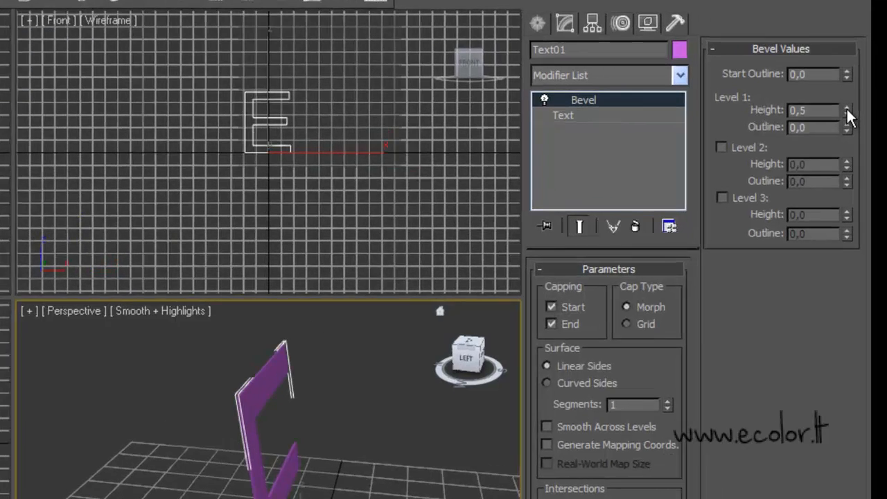
click(852, 104)
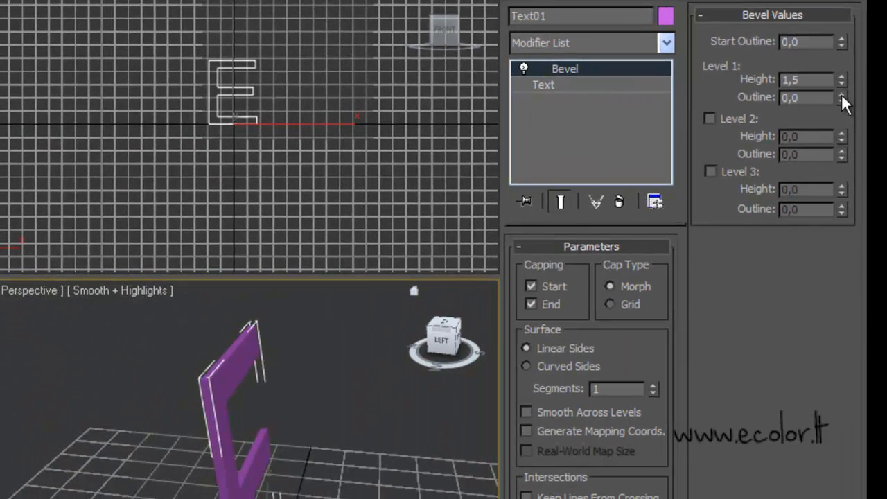
click(842, 95)
click(842, 95)
click(842, 95)
click(842, 95)
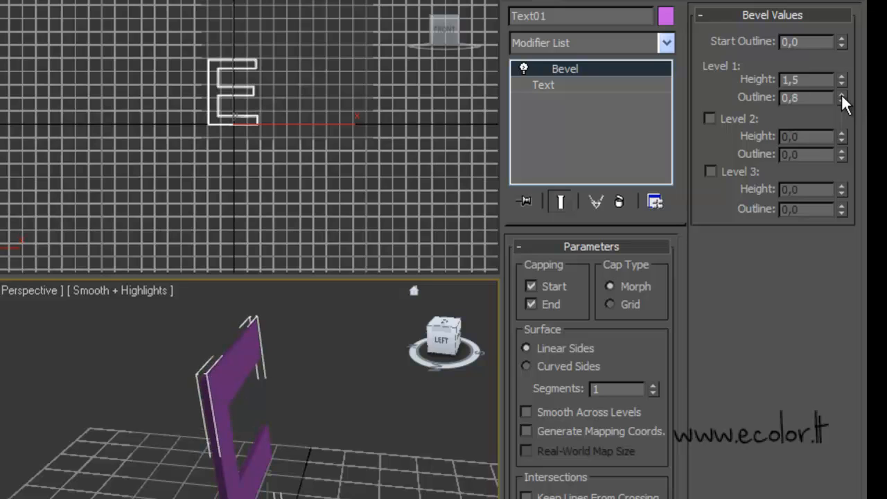
Enable bevel Level 2 with a height of 3 and Level 3 with a height of 1.5 and an outline of -0.8.
click(709, 119)
drag(841, 134, 840, 133)
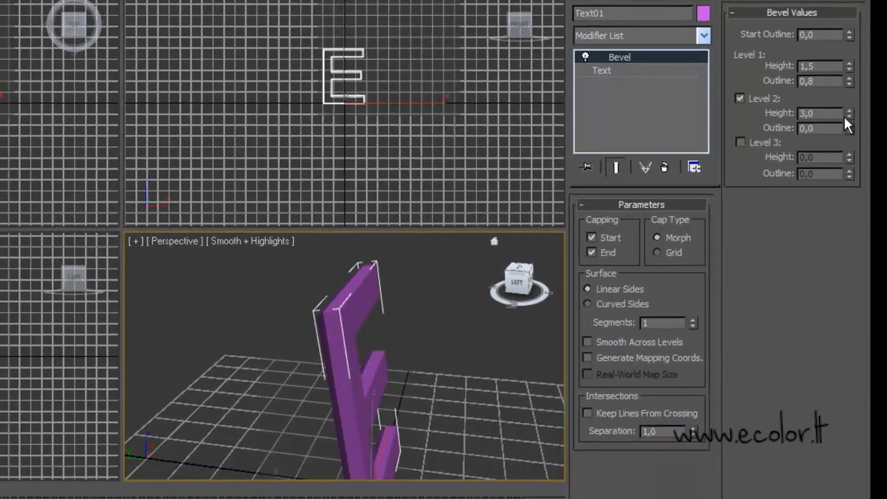
click(744, 138)
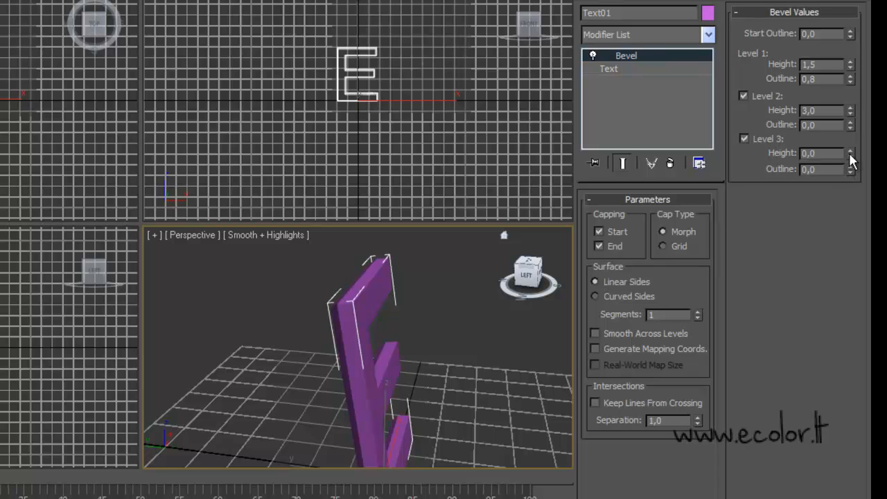
click(852, 151)
click(852, 150)
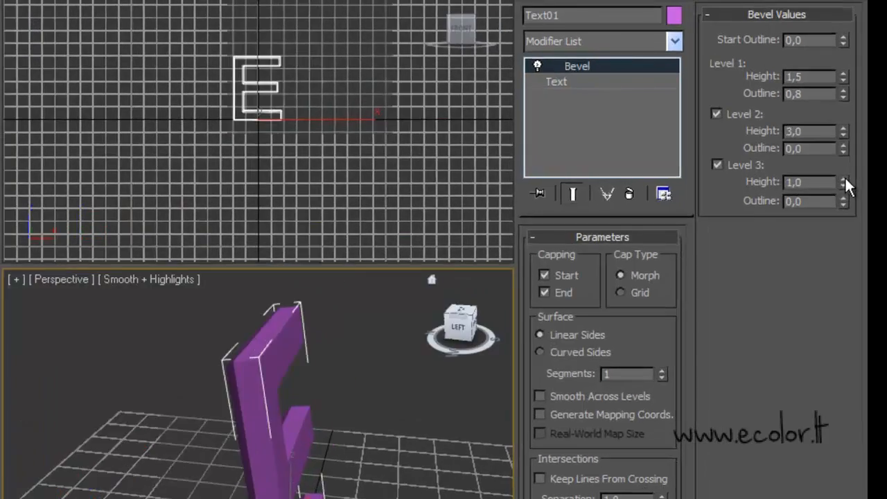
click(851, 150)
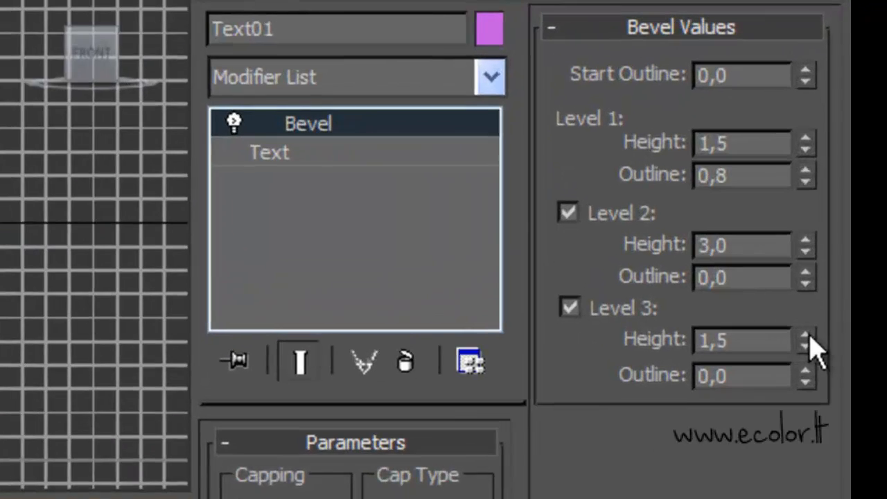
drag(799, 399, 804, 413)
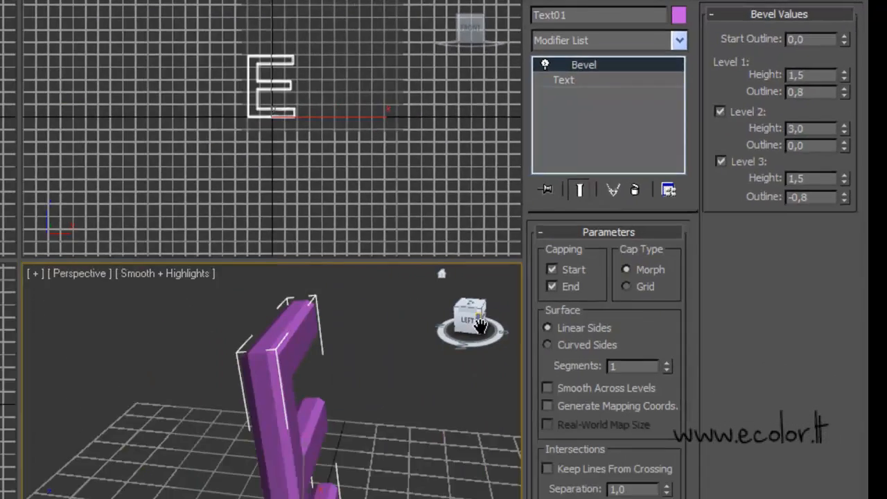
Inspect the bevelled edges of the letter E, and try the Belwe Cn BT Bold font on its text.
mouse_move(527, 287)
mouse_down()
mouse_move(491, 287)
mouse_move(495, 297)
mouse_move(516, 283)
mouse_up()
middle_drag(463, 331, 453, 304)
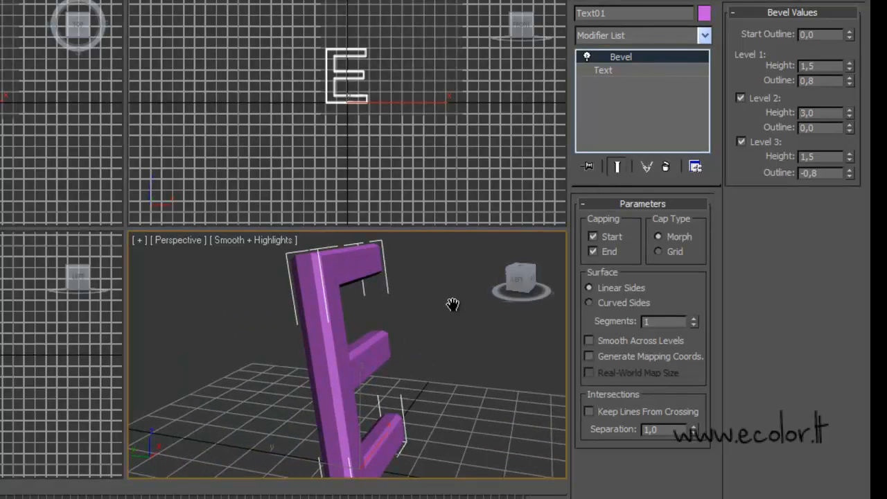
scroll(432, 343, down, 2)
scroll(439, 362, up, 2)
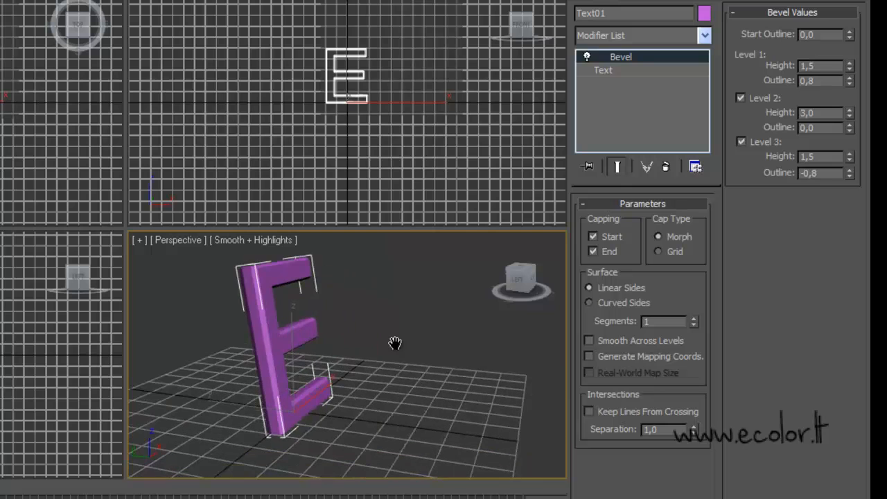
drag(502, 287, 509, 290)
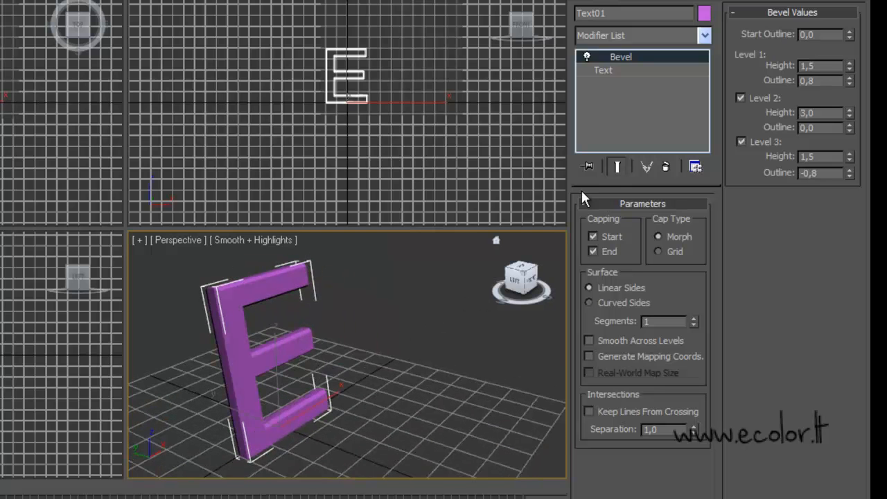
click(609, 71)
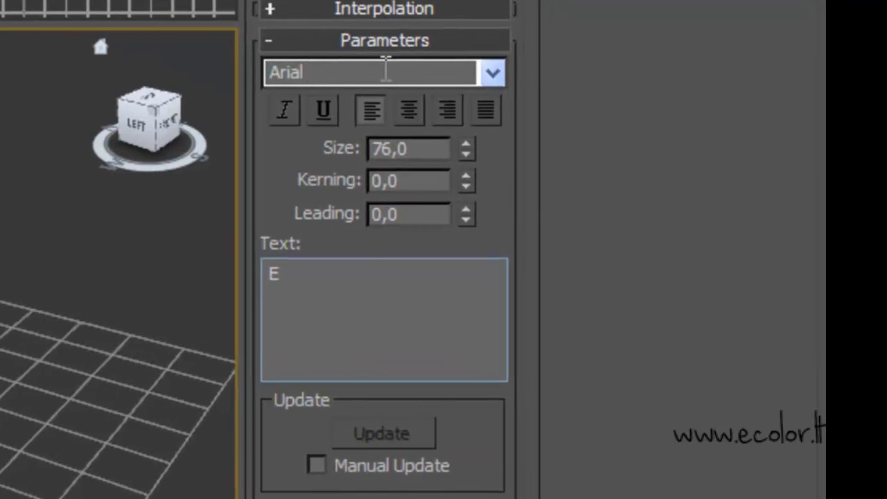
click(493, 73)
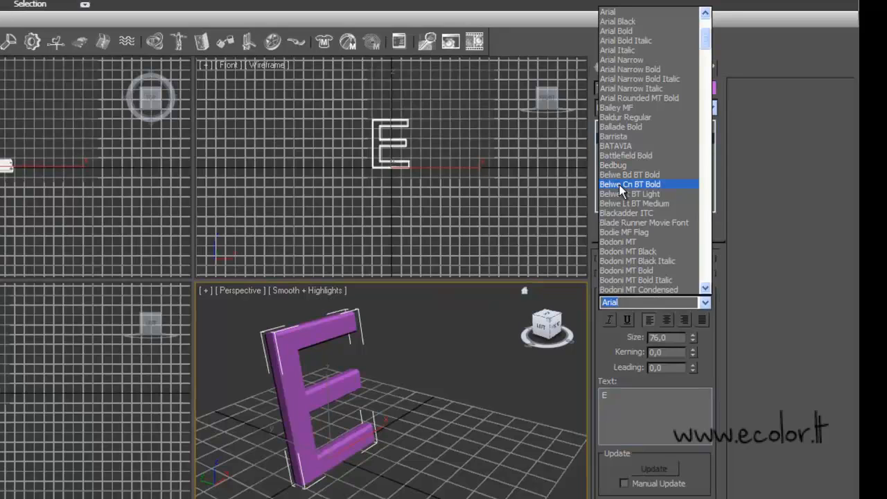
click(619, 185)
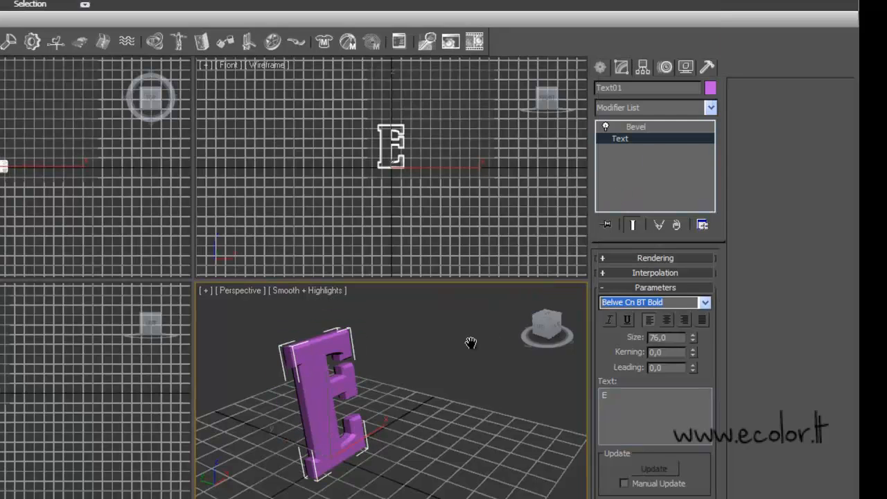
Try Bookman Old Style Bold and the fonts listed after it on the letter E, settling on Calisto MT Bold.
drag(539, 329, 203, 332)
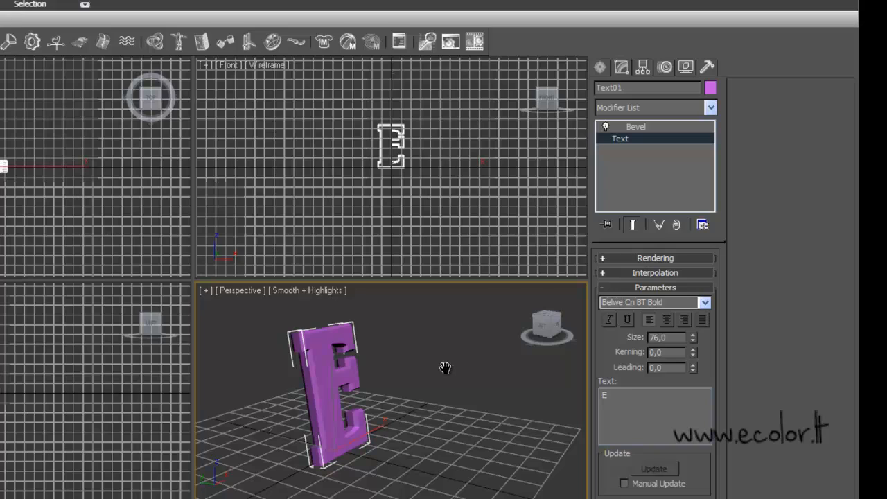
scroll(443, 368, down, 3)
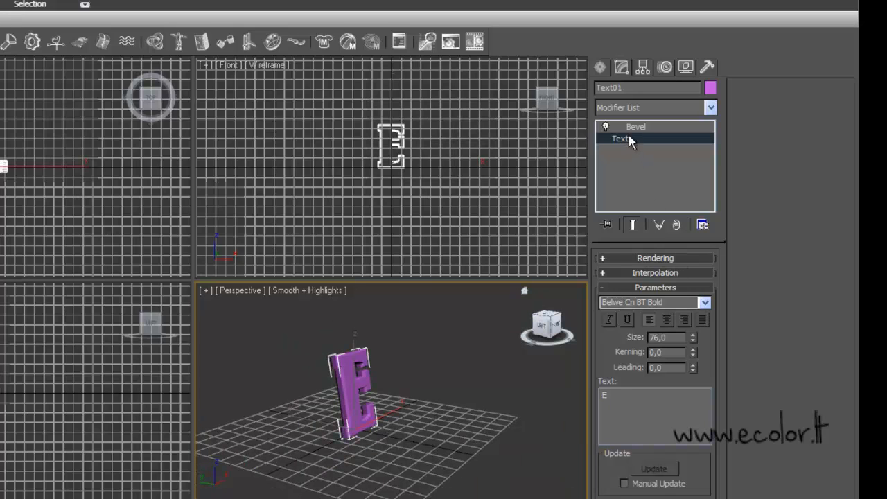
click(705, 303)
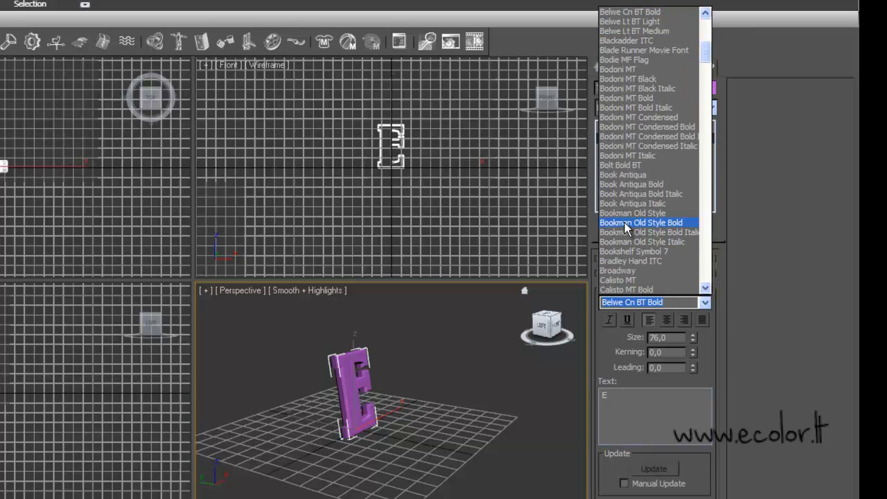
click(624, 223)
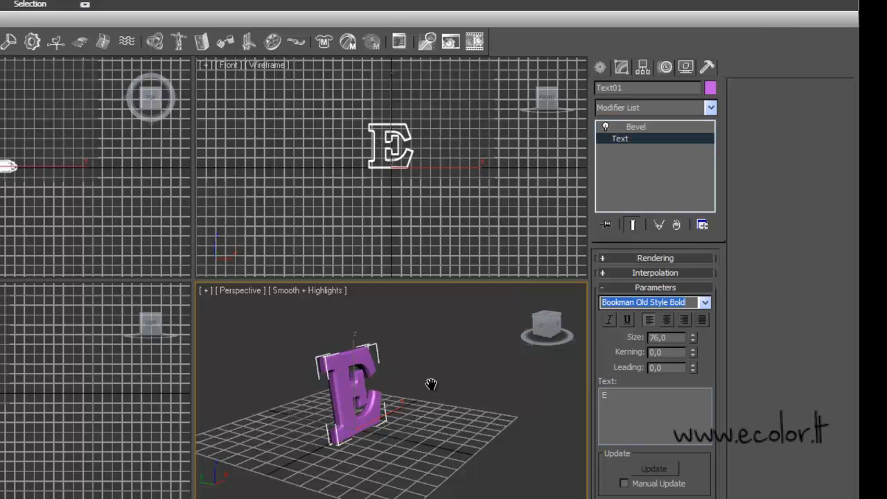
key(Down)
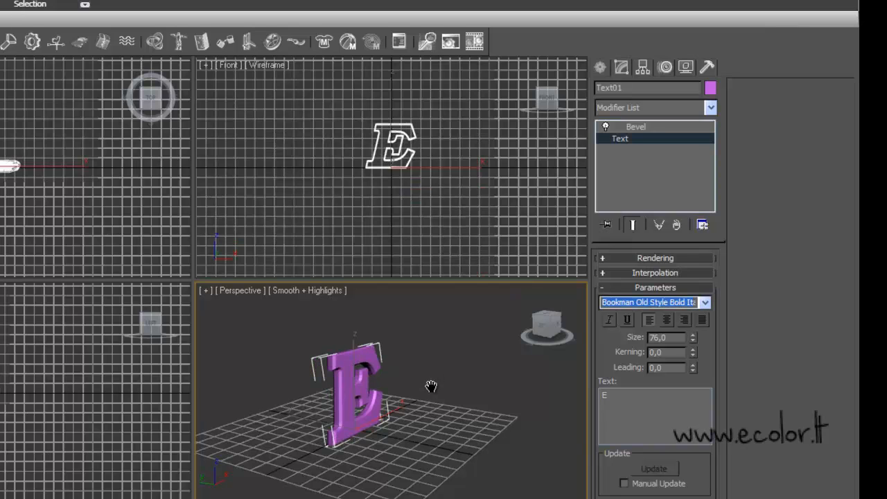
key(Down)
key(Down)
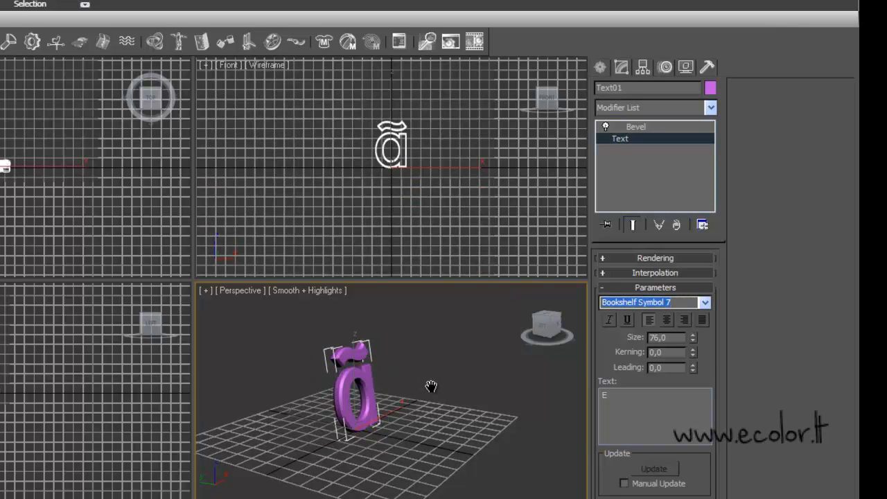
key(Down)
key(Down)
key(Down)
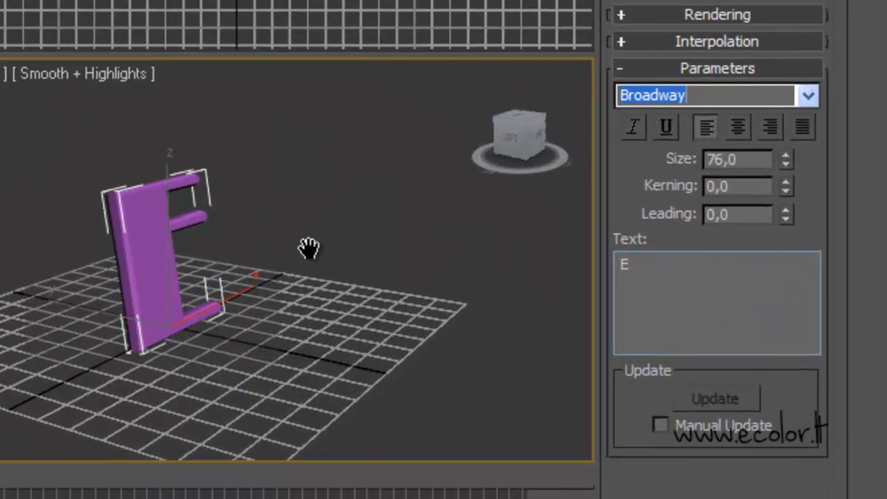
key(Down)
key(Down)
key(Down)
key(Down)
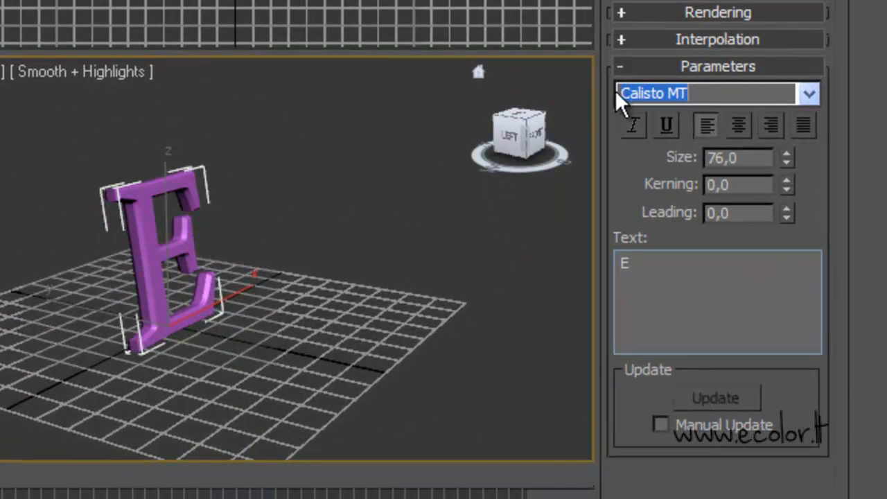
key(Down)
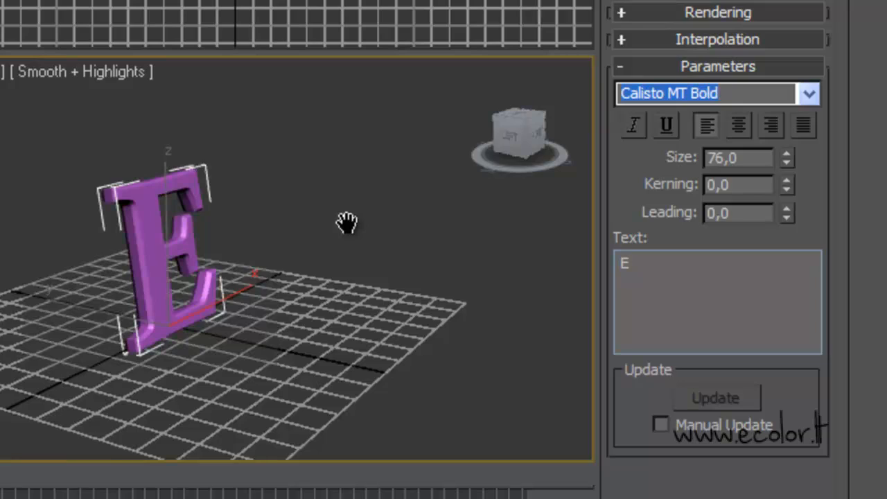
drag(524, 143, 472, 149)
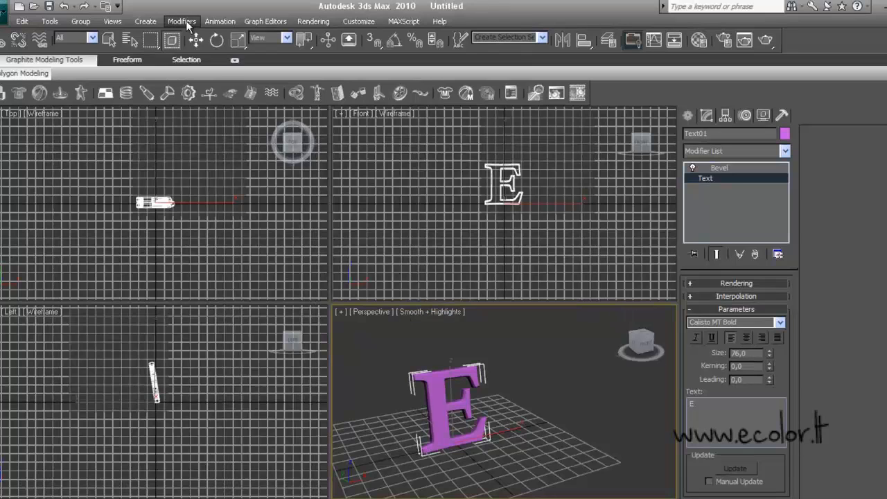
Create a ground plane about 312 long and 571 wide beneath the letter E, drawing it in the Top view.
click(196, 40)
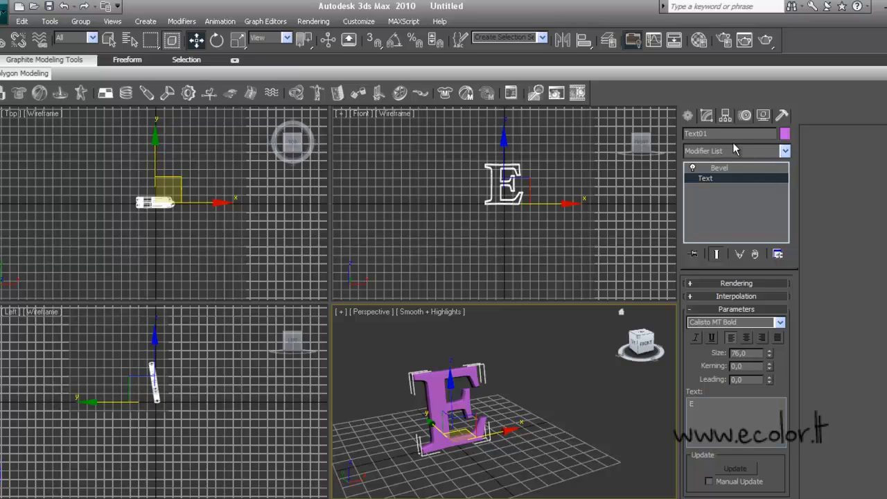
click(687, 115)
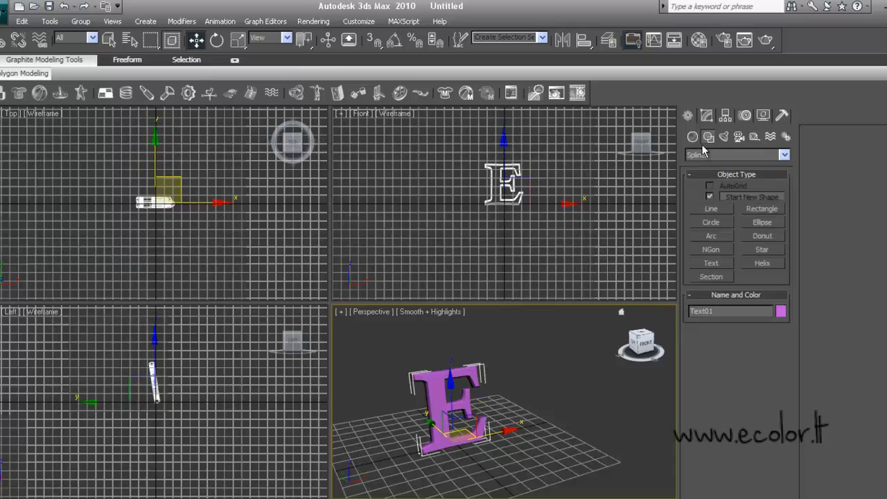
click(691, 138)
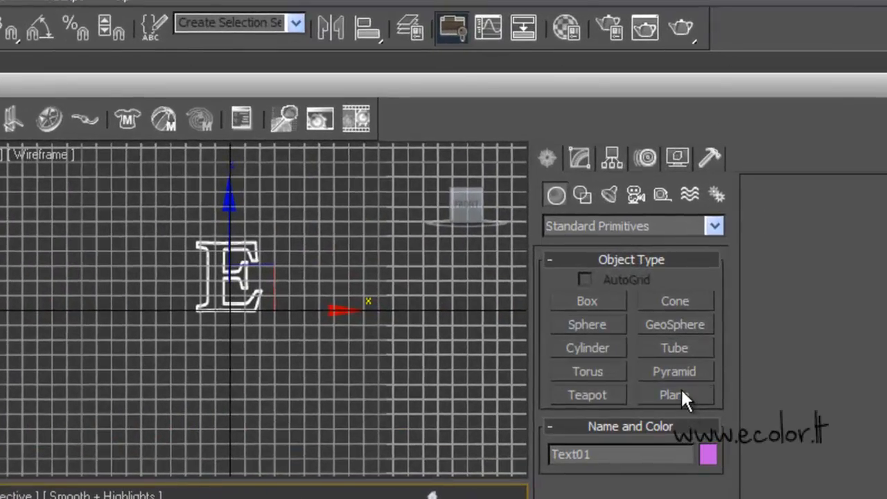
click(755, 264)
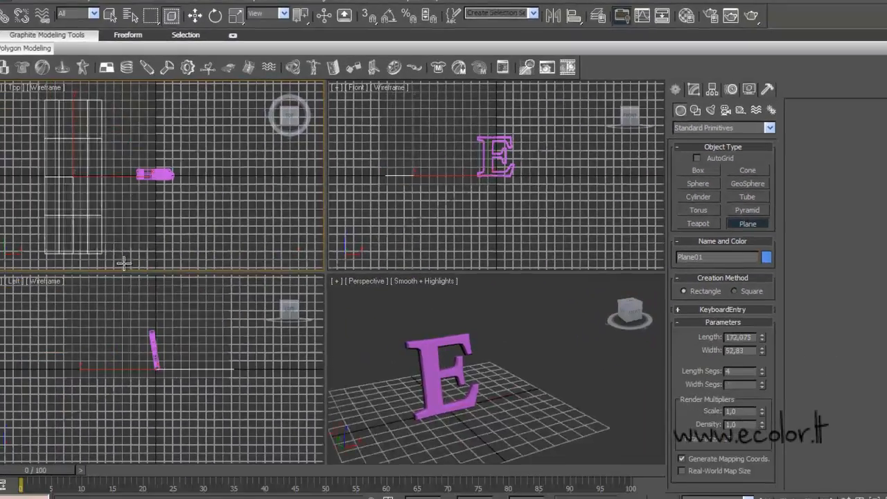
drag(57, 98, 303, 266)
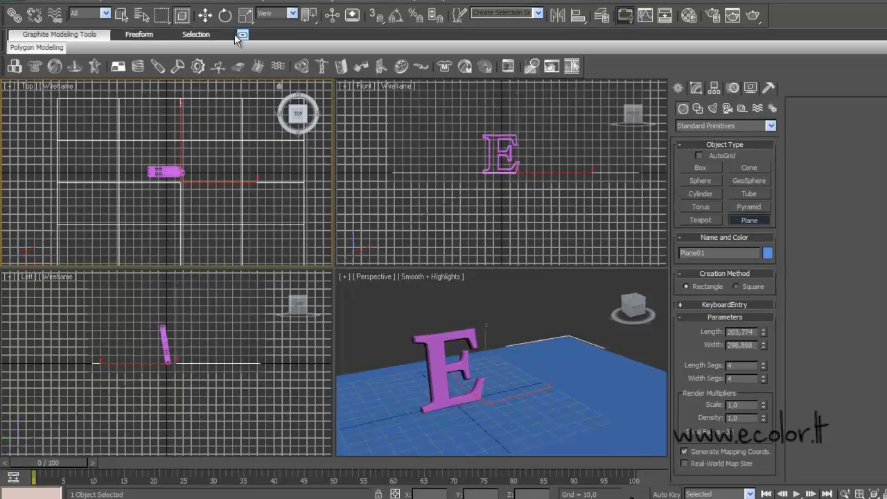
click(205, 16)
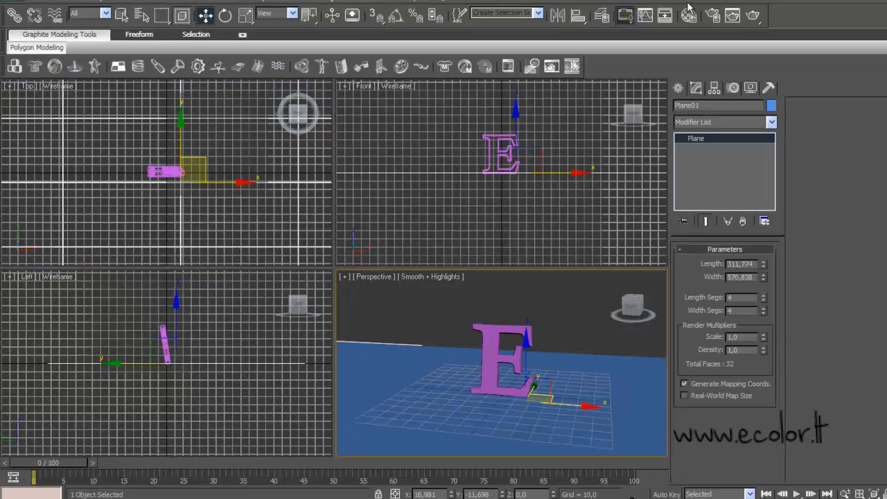
Add a Bitmap map to the diffuse color of the first material, 01 - Default.
click(687, 13)
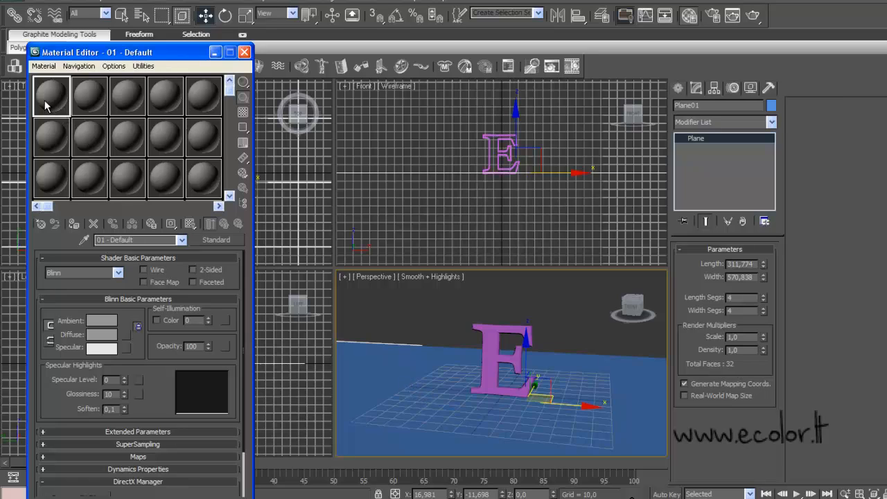
click(125, 334)
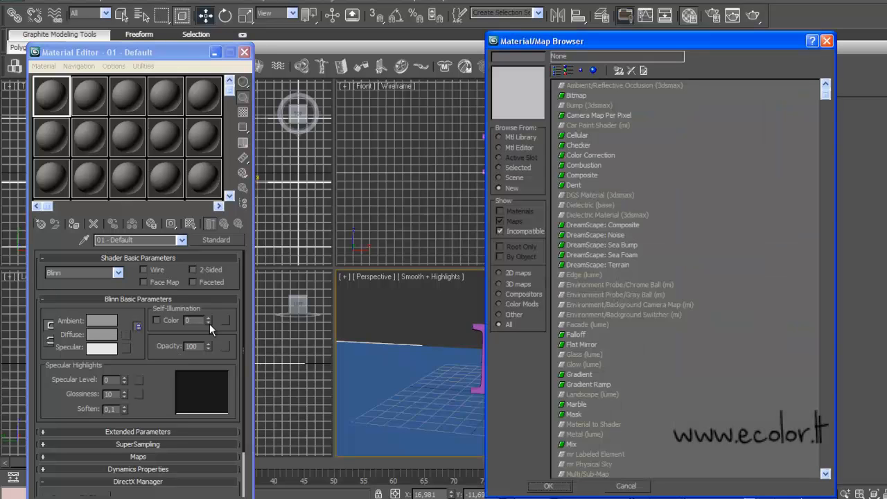
click(575, 96)
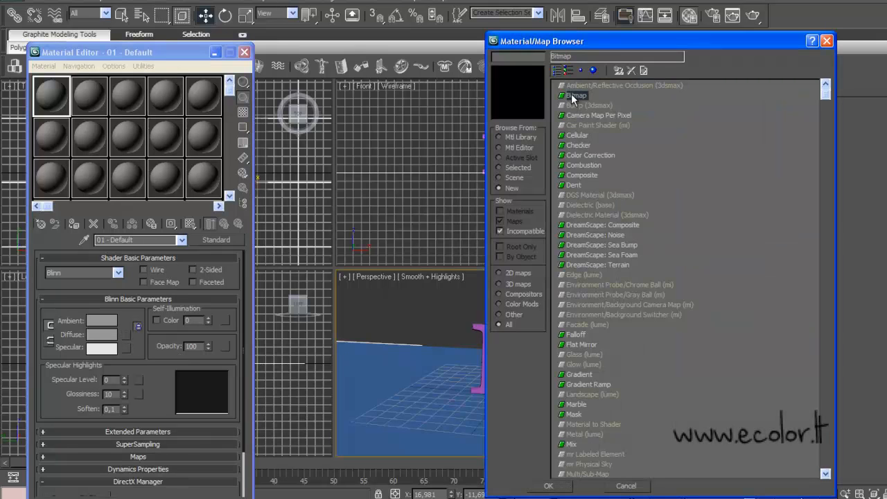
double_click(574, 96)
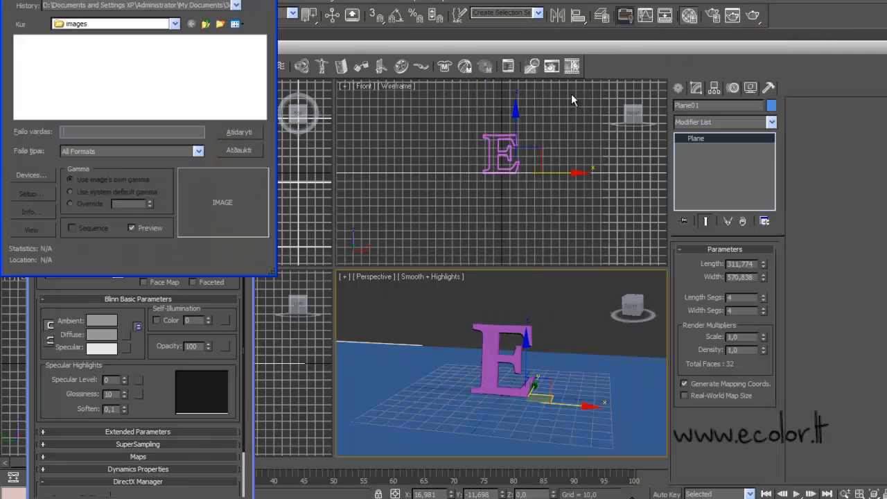
Load the parquet image PARKETAS -2.jpeg from the MATERIALAI\MEDIENA folder in Mano dokumentai as the bitmap.
click(174, 25)
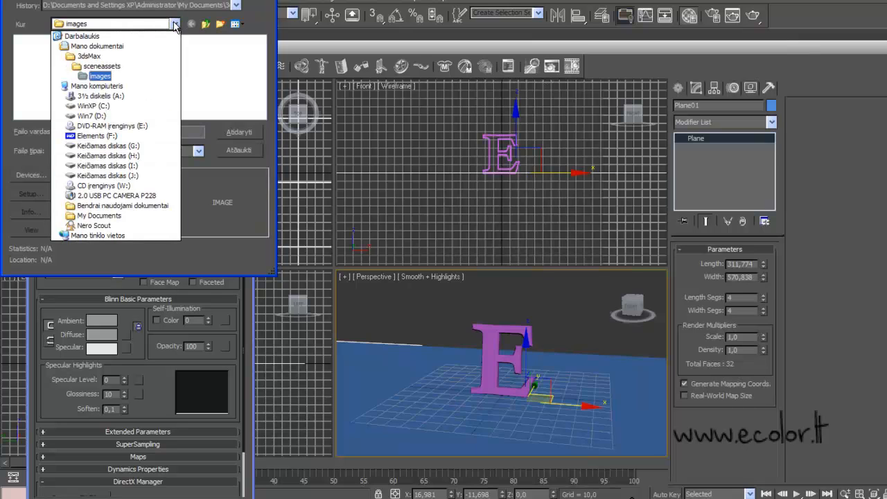
click(116, 48)
drag(61, 115, 160, 131)
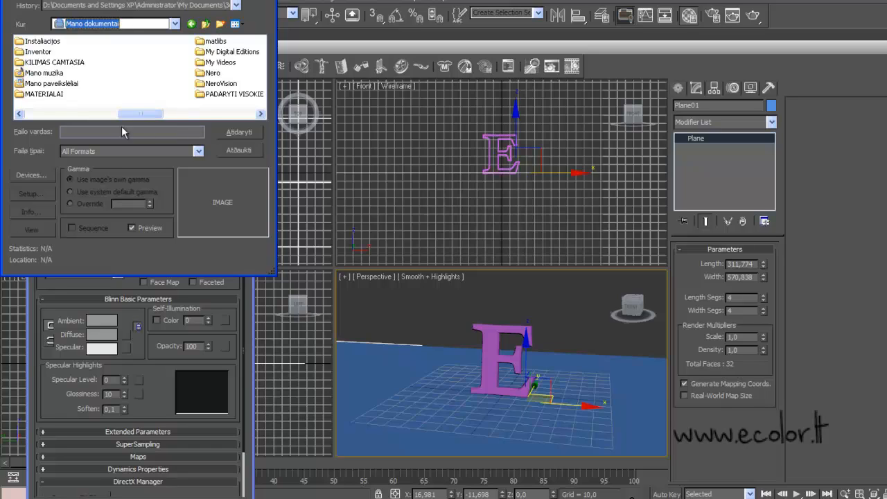
double_click(43, 93)
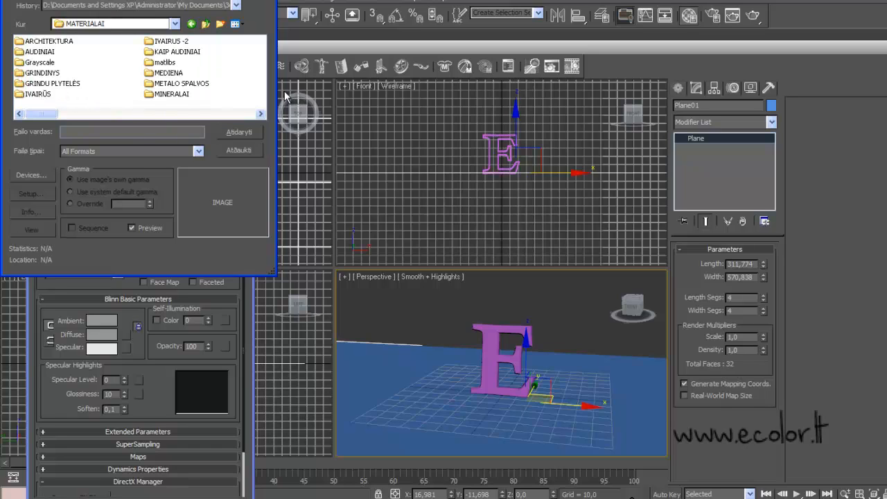
double_click(169, 74)
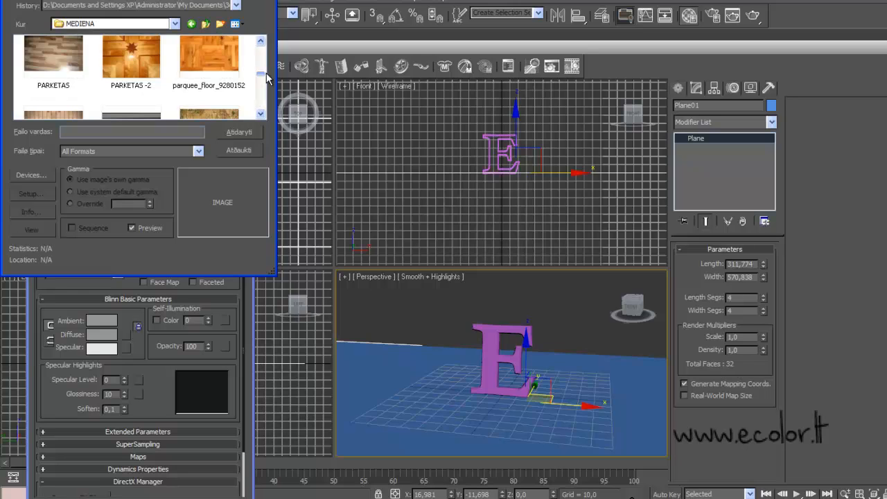
double_click(147, 70)
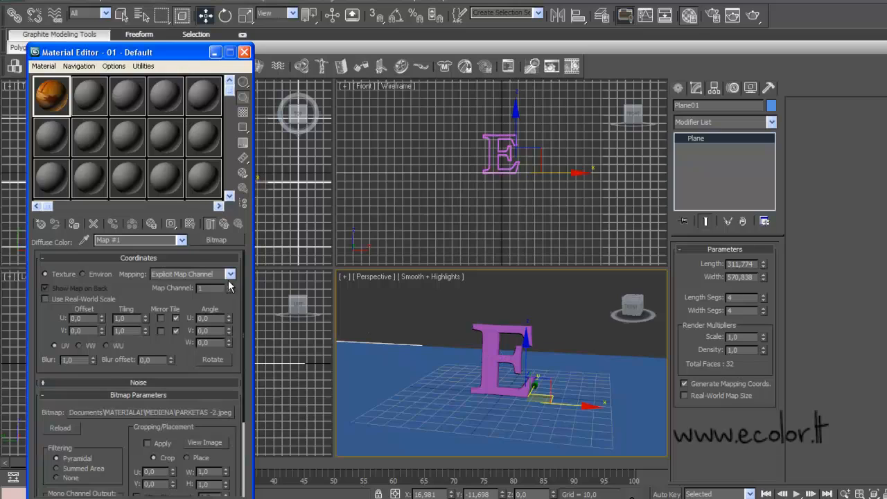
Apply the parquet material to the ground plane with its texture shown in the viewport, and set the tiling to U 7.6 and V 5.7.
drag(56, 99, 401, 413)
click(190, 223)
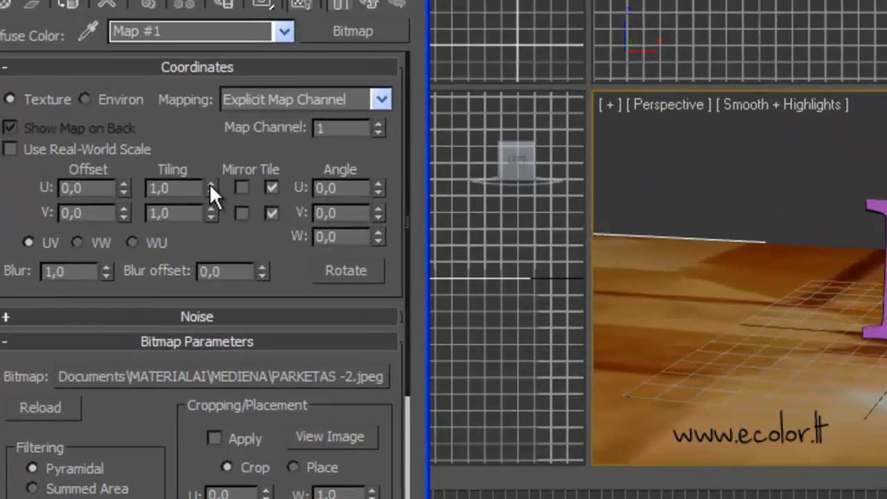
drag(145, 318, 145, 302)
drag(218, 139, 222, 78)
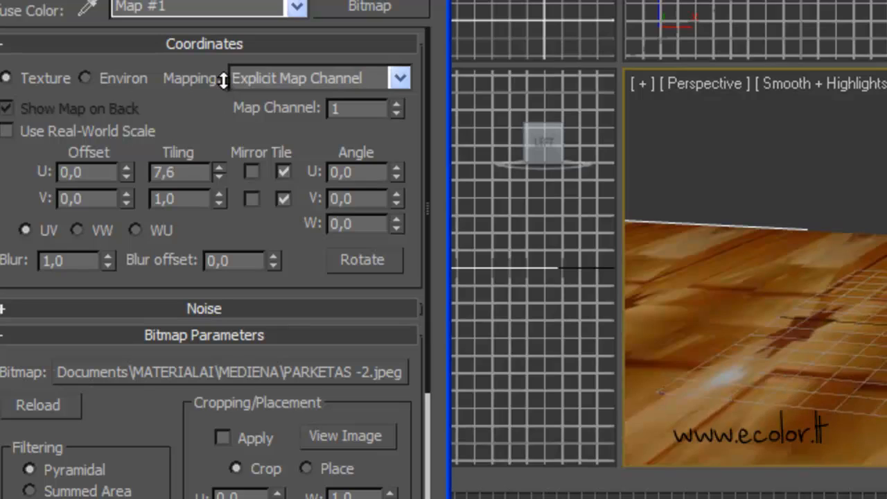
drag(219, 197, 219, 129)
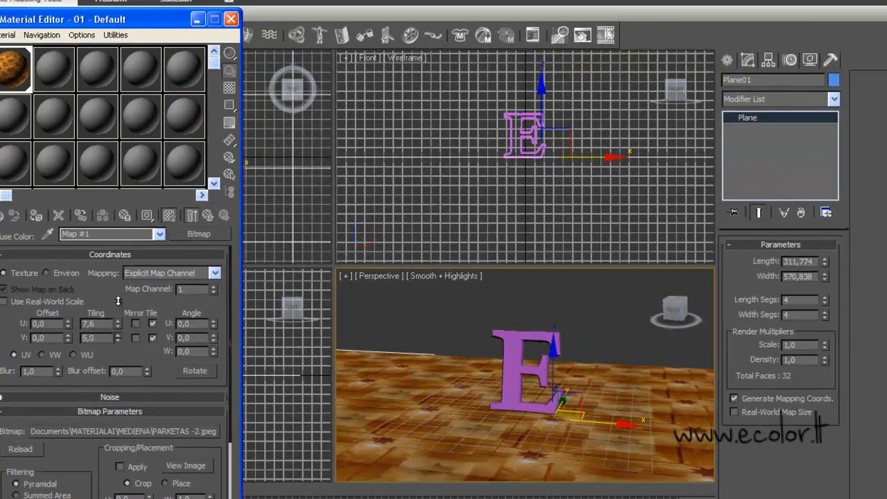
drag(118, 300, 117, 298)
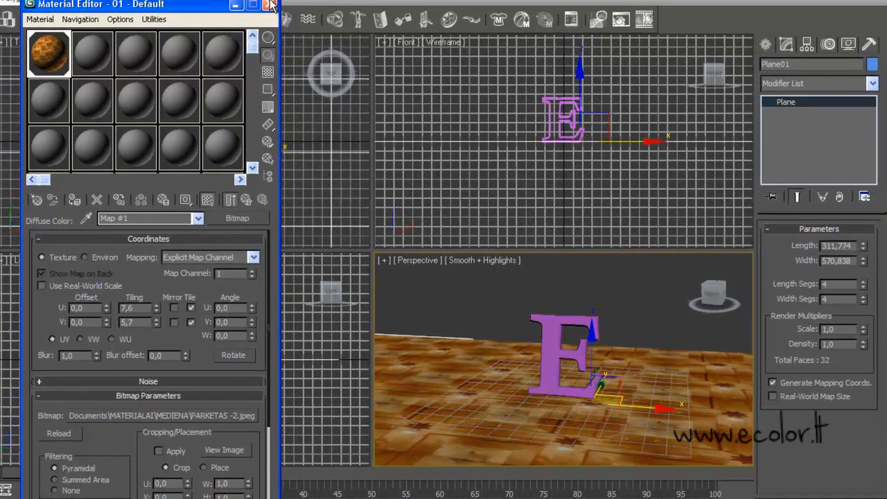
Close the Material Editor, hide the grid in the Top view and display that view shaded.
click(268, 5)
click(279, 187)
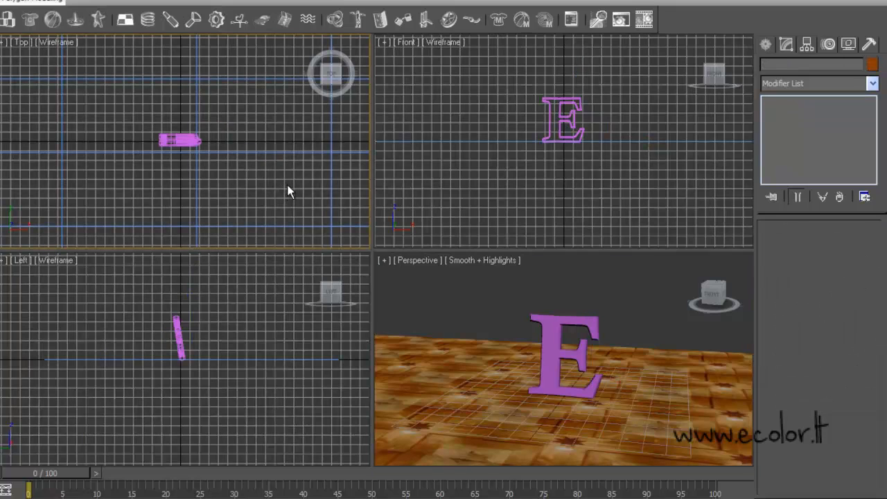
key(g)
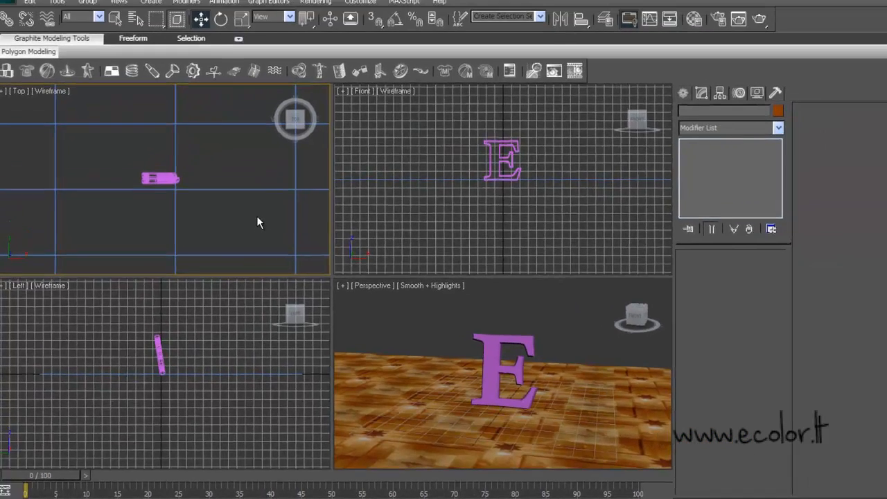
key(F3)
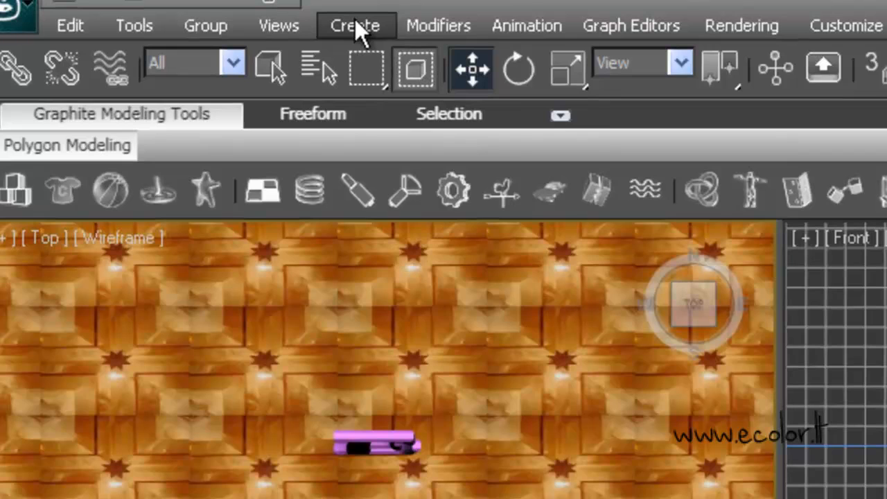
Create a target camera in the Top view in front of the letter E, aimed at the letter, with a 28 mm stock lens.
click(355, 22)
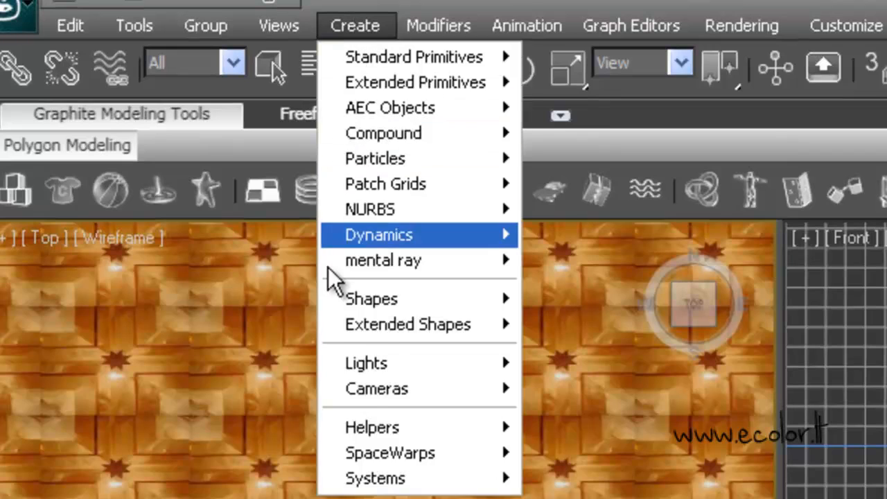
mouse_move(485, 391)
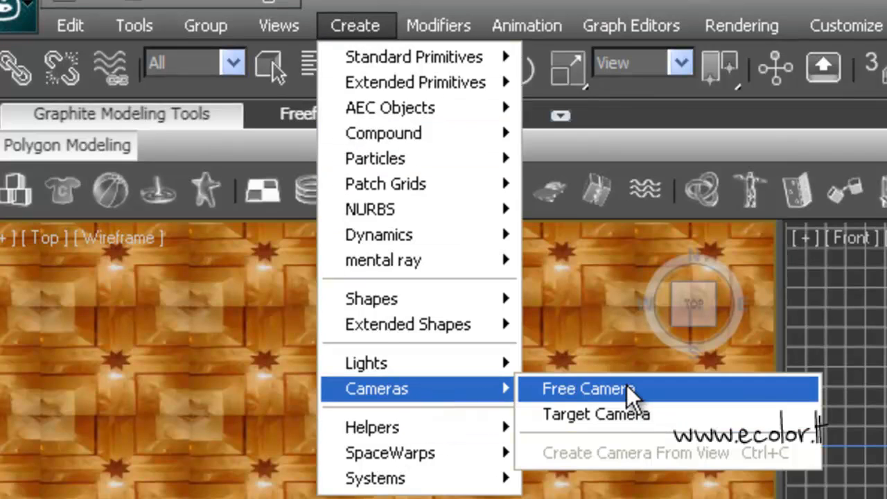
click(592, 414)
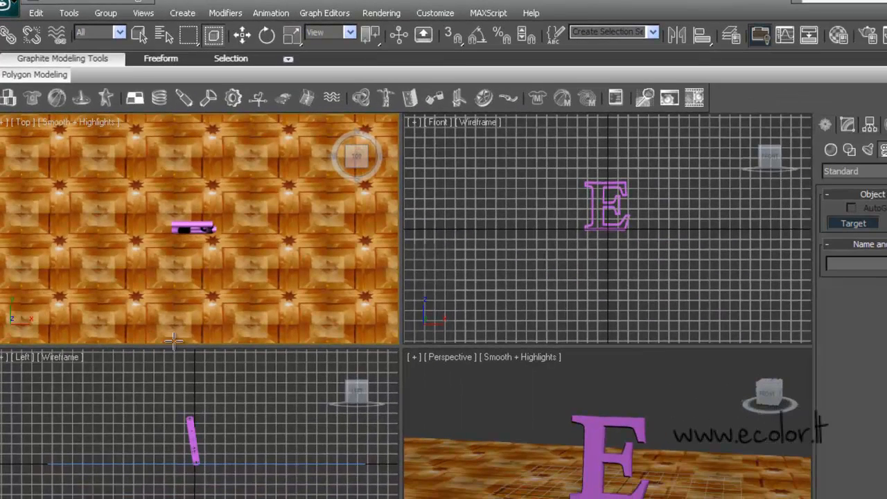
drag(178, 336, 185, 210)
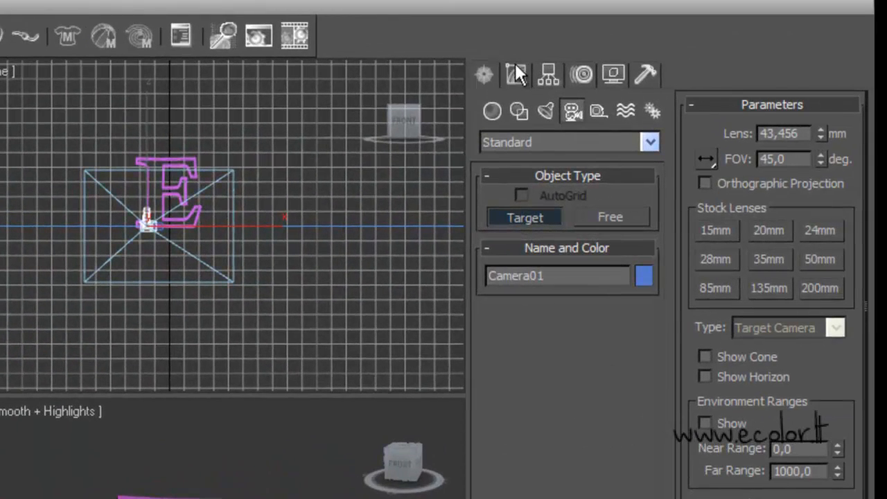
click(516, 70)
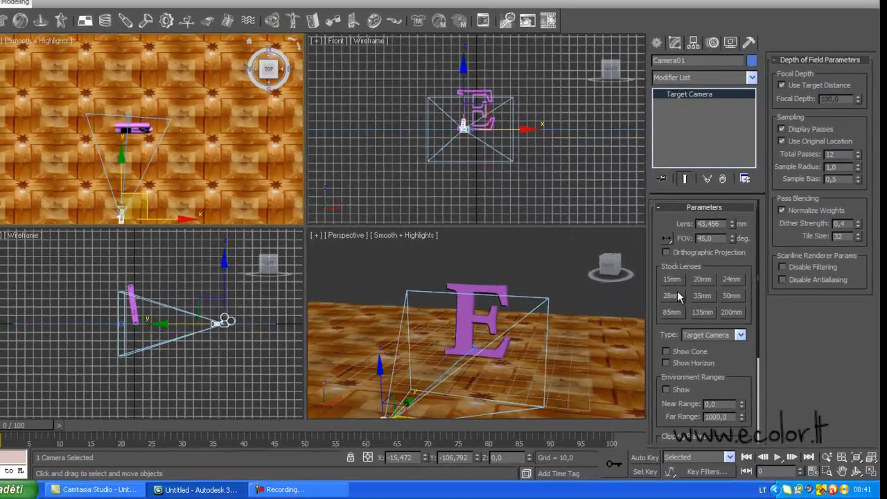
click(670, 295)
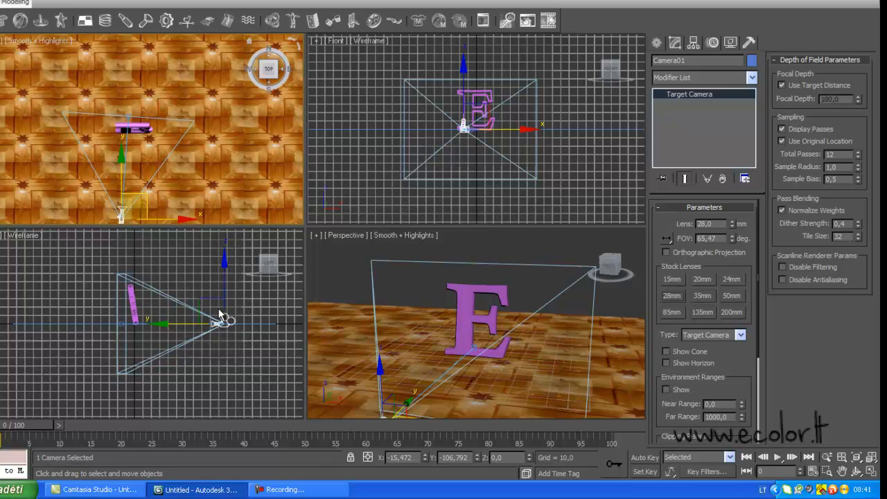
Raise the camera and its target in the Left view, and change the Top viewport to the Camera01 view.
drag(226, 280, 182, 254)
click(173, 314)
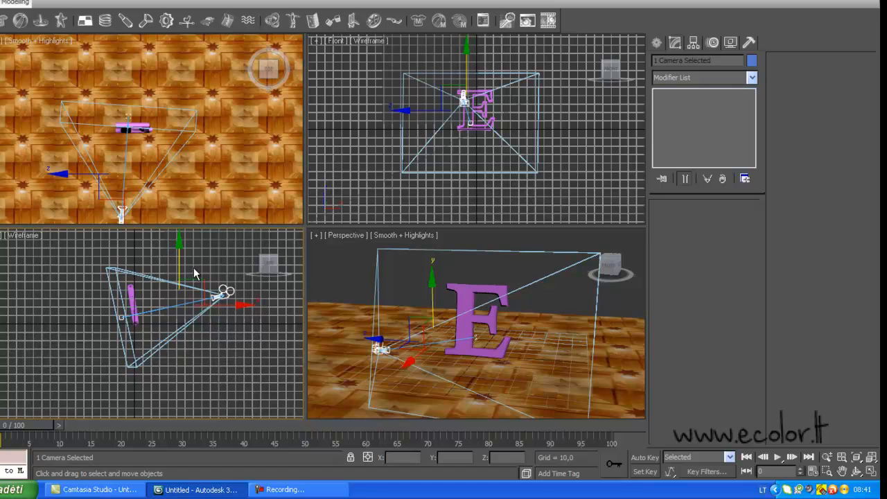
click(207, 173)
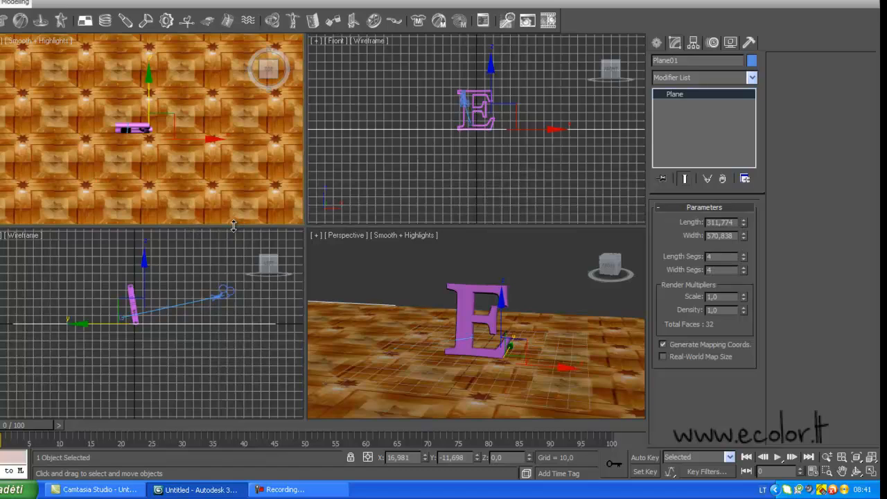
key(c)
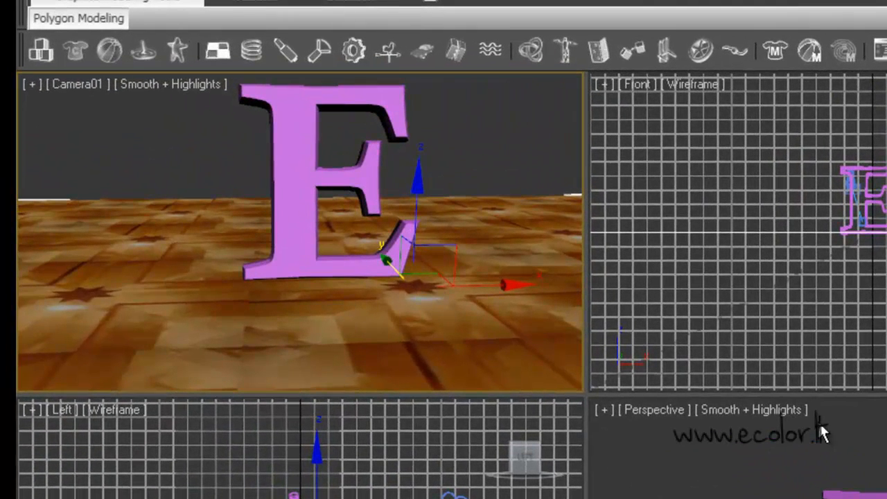
Hide the grid in the Front and Left views.
click(875, 343)
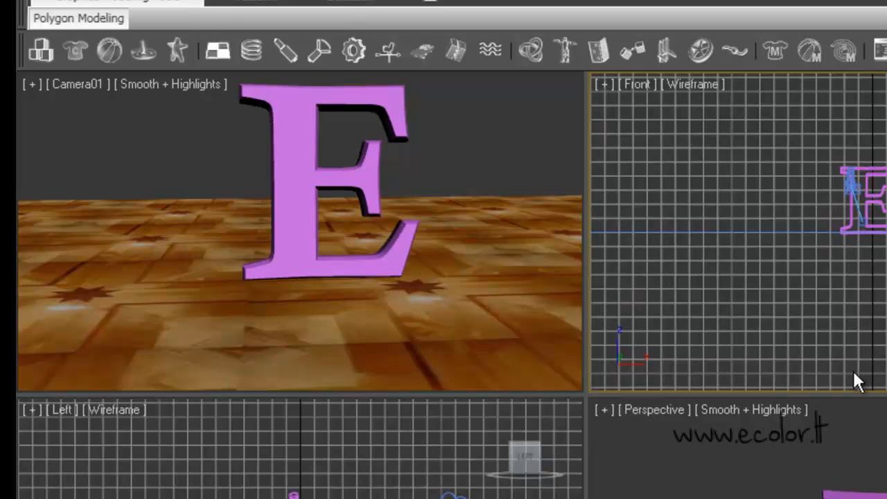
key(g)
click(293, 432)
key(g)
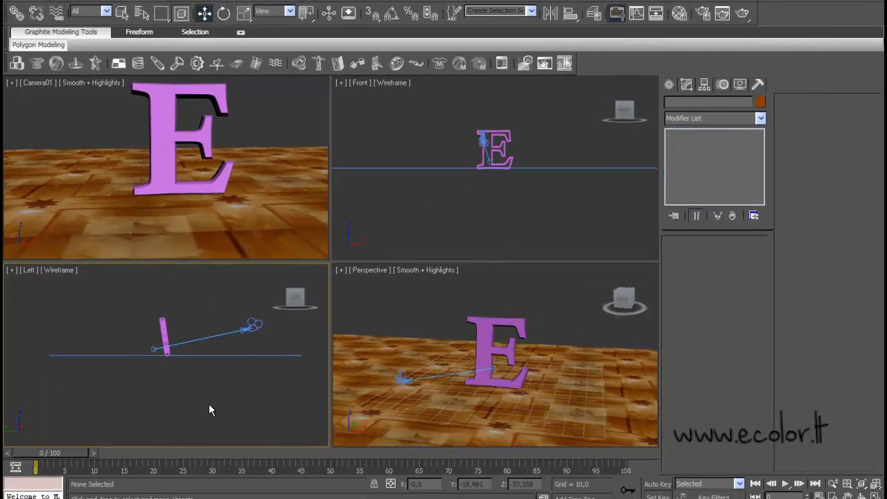
Raise the camera with its target in the Left view, then move the camera alone in the Front view to about X 58.5, Z 24.
click(209, 336)
drag(234, 312, 238, 304)
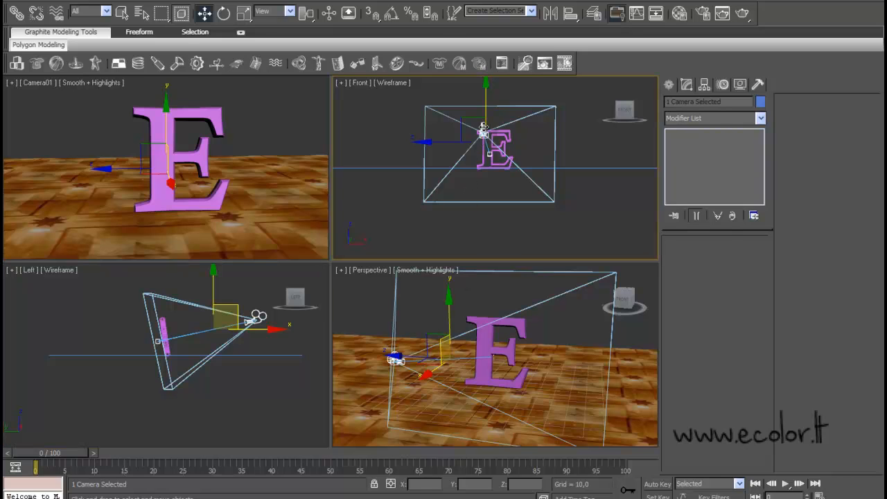
click(483, 128)
drag(509, 111, 568, 123)
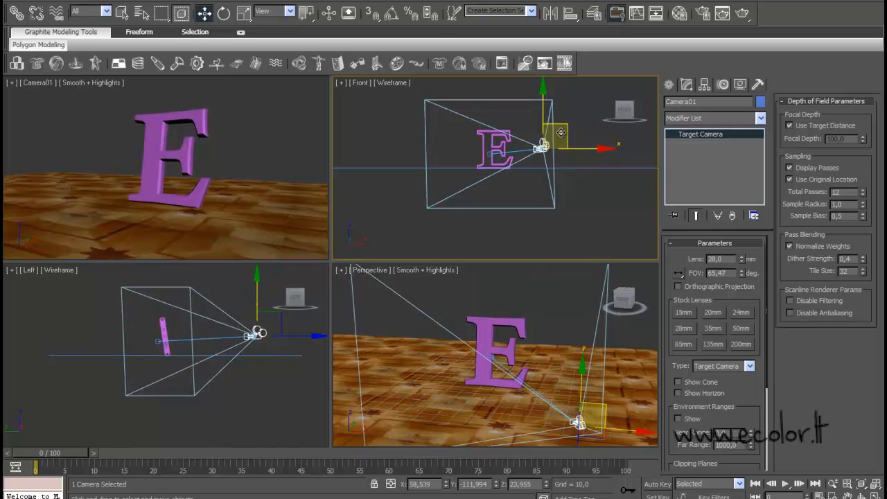
Render the Camera01 view as a test and close the rendered image.
click(292, 137)
click(742, 13)
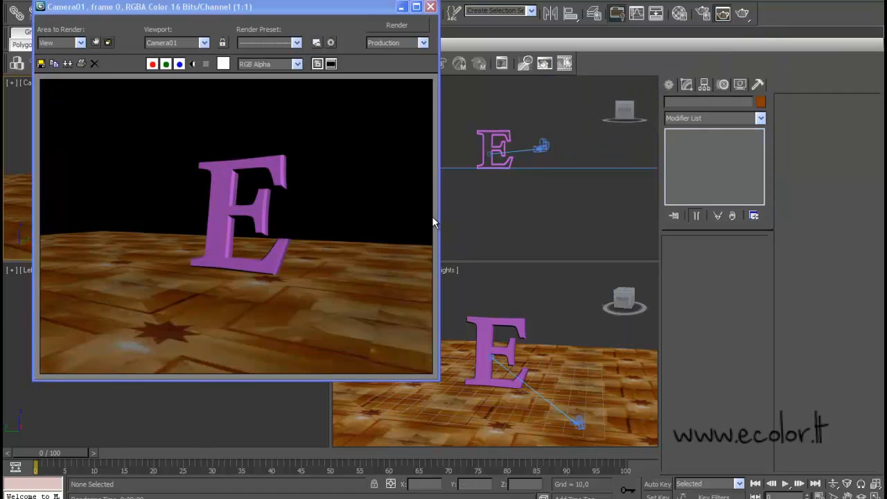
click(430, 7)
Create a standard Target Spot light in the Front view at about X 172, Z 190.5, aimed down at the base of the letter E.
click(516, 220)
scroll(515, 226, down, 2)
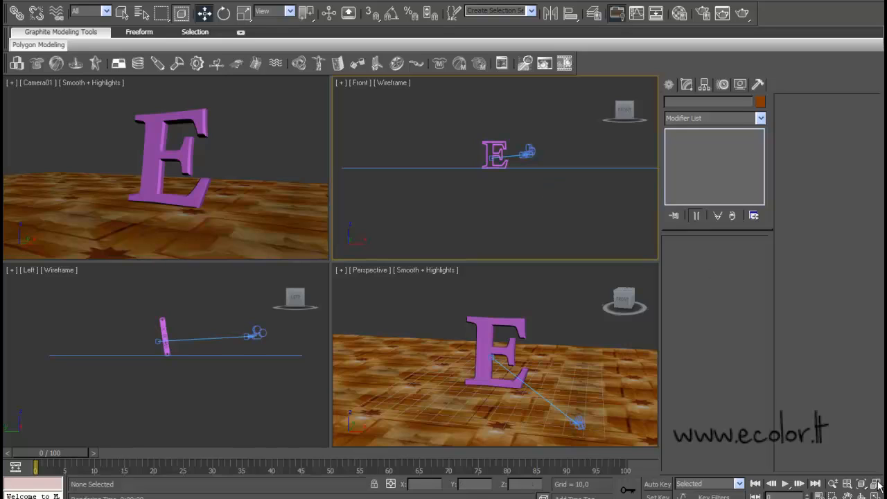
click(847, 496)
drag(508, 204, 497, 261)
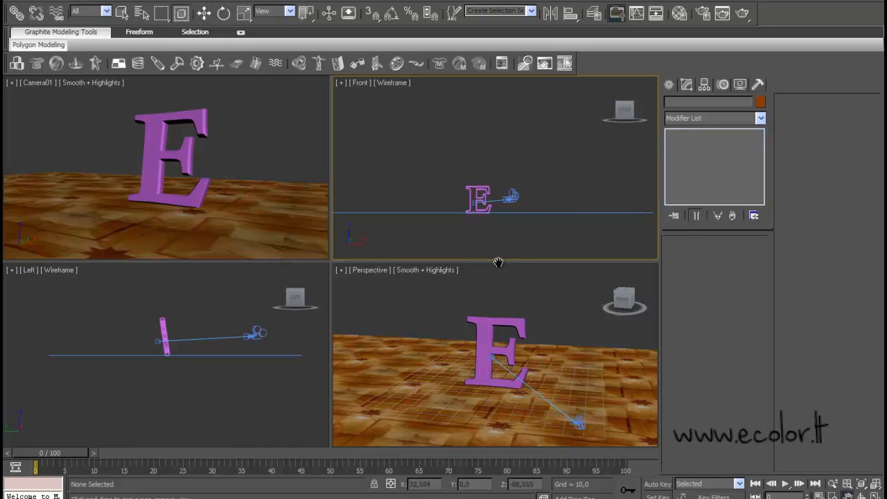
click(668, 85)
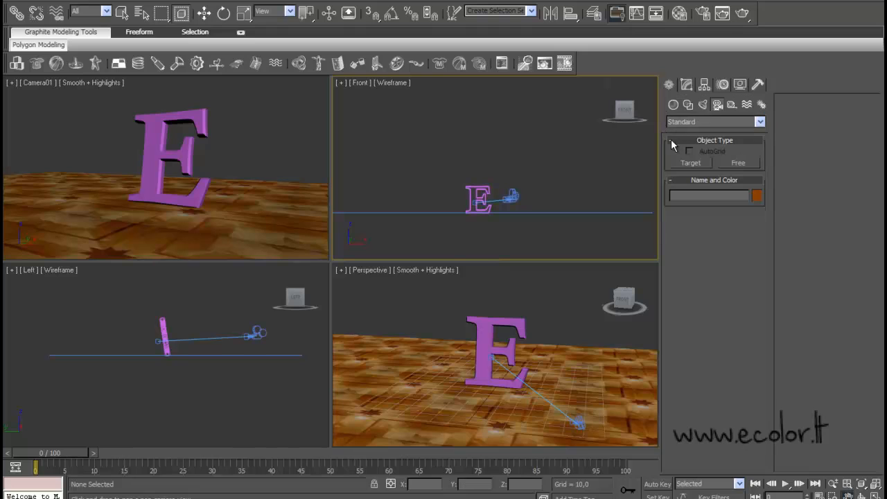
click(702, 104)
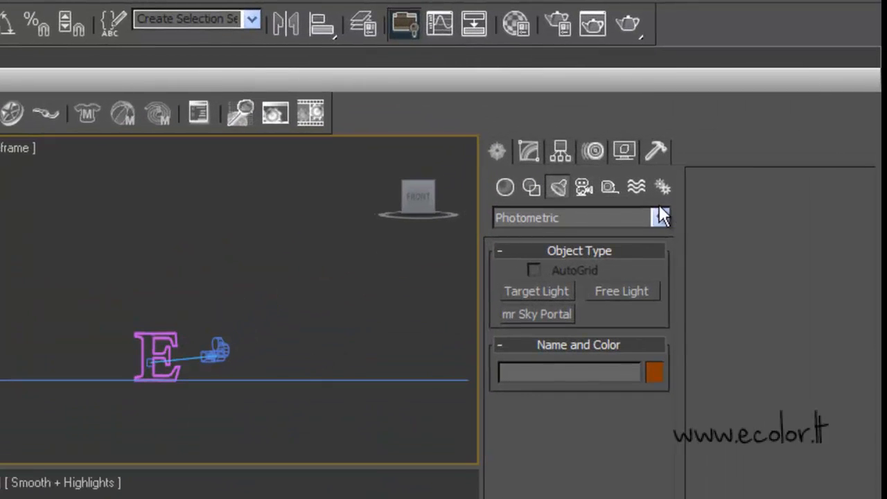
click(661, 219)
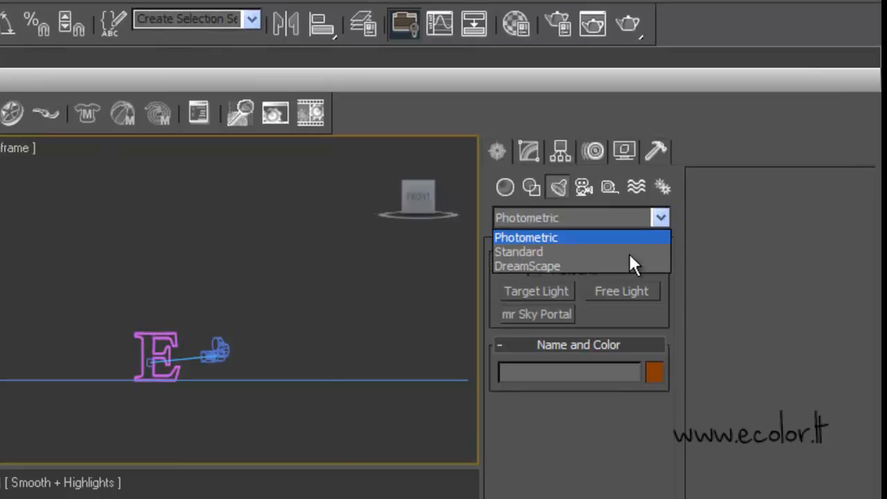
click(537, 252)
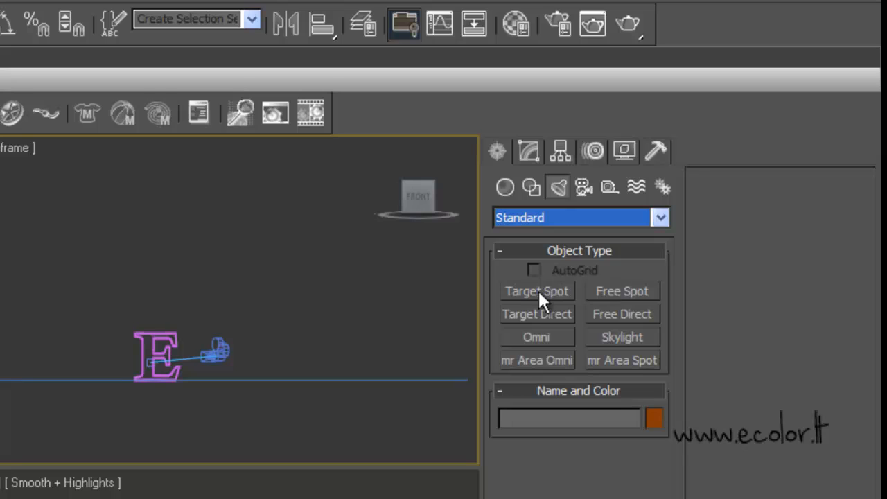
click(538, 289)
drag(330, 189, 135, 372)
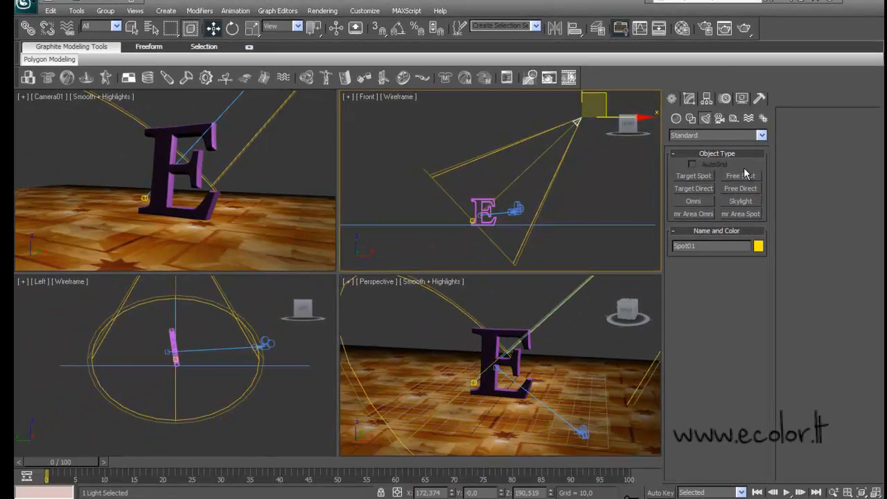
Set the spotlight's intensity multiplier to 0.86 and turn on its shadows, using Shadow Map.
click(688, 98)
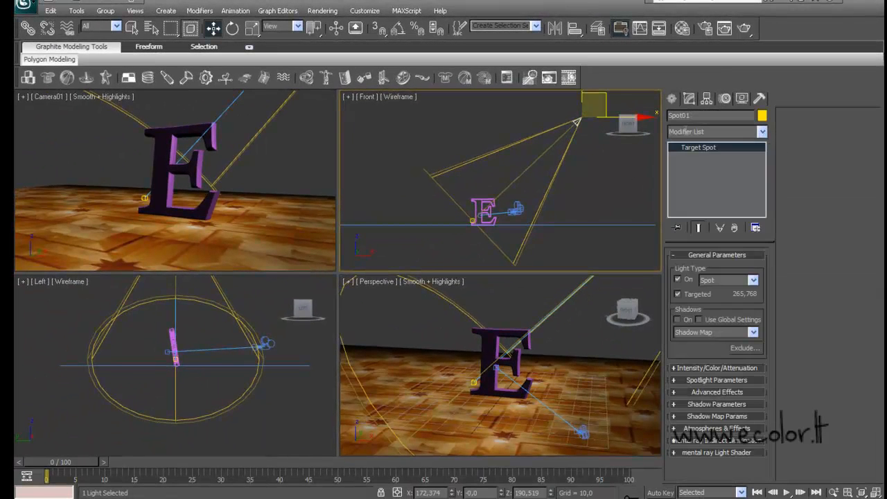
click(720, 368)
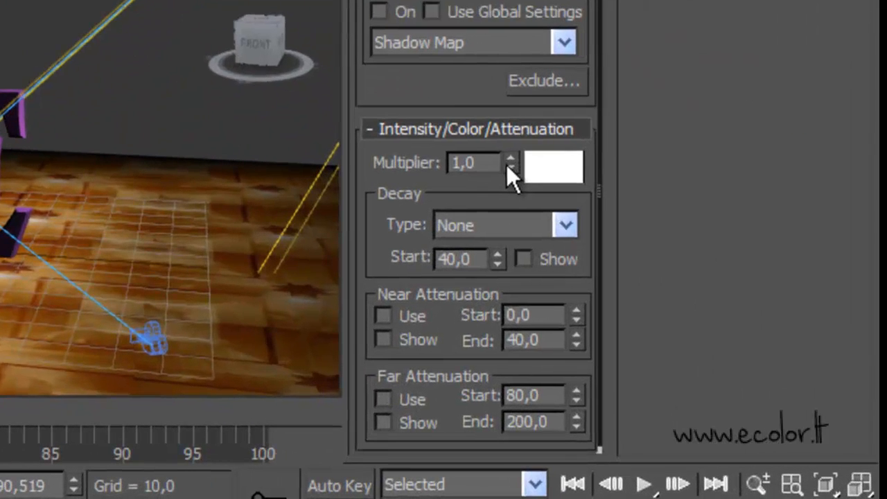
drag(728, 361, 729, 364)
drag(511, 179, 510, 174)
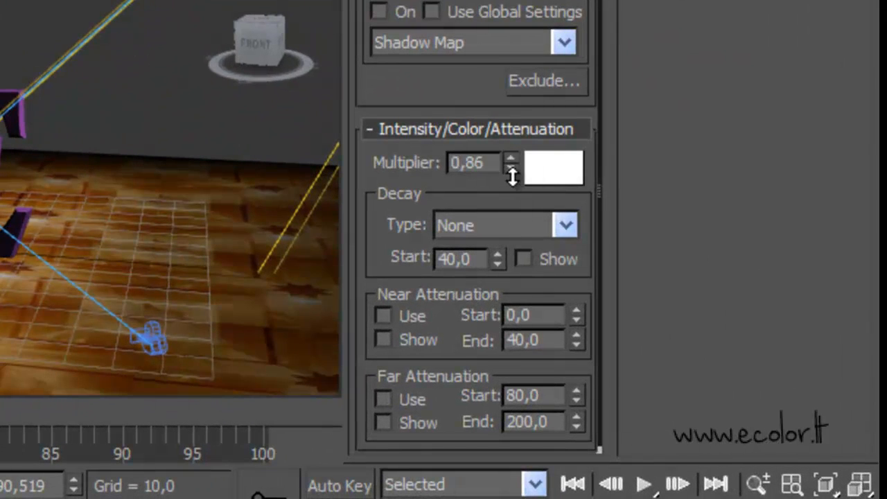
click(379, 12)
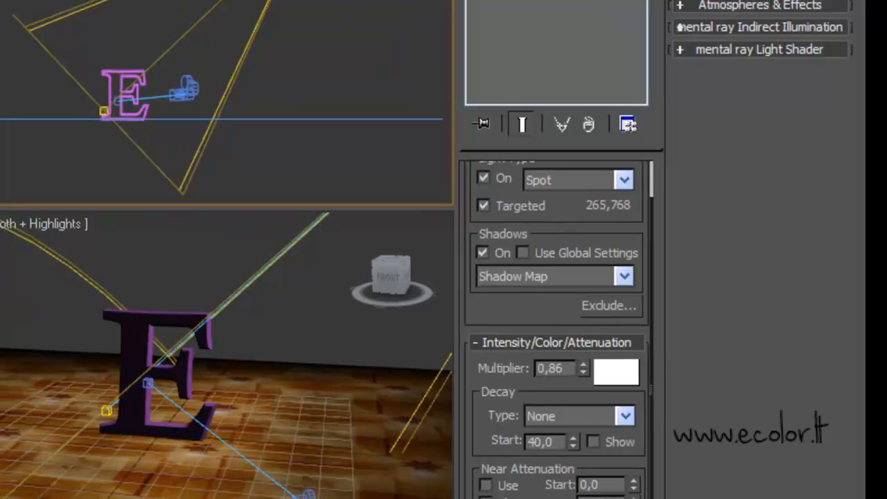
Change the Perspective viewport to the Top view and move the spotlight next to the camera, to about X 69.6, Y -121.6.
right_click(228, 277)
click(147, 284)
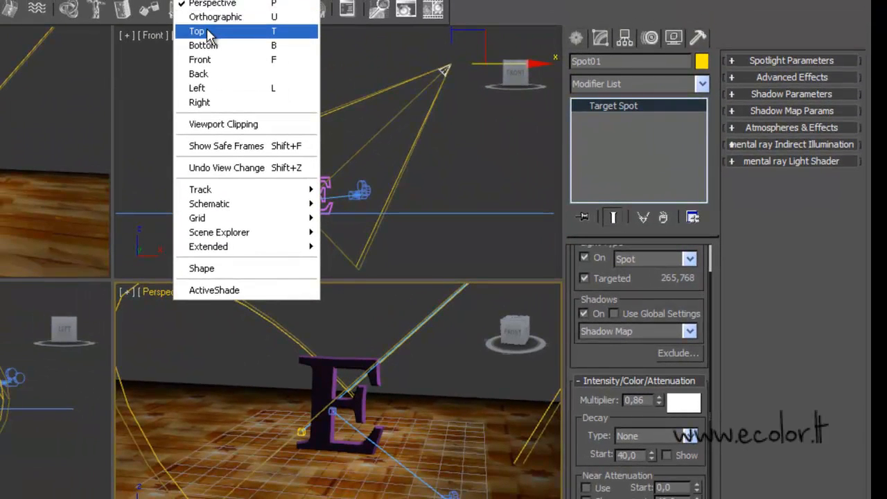
click(200, 31)
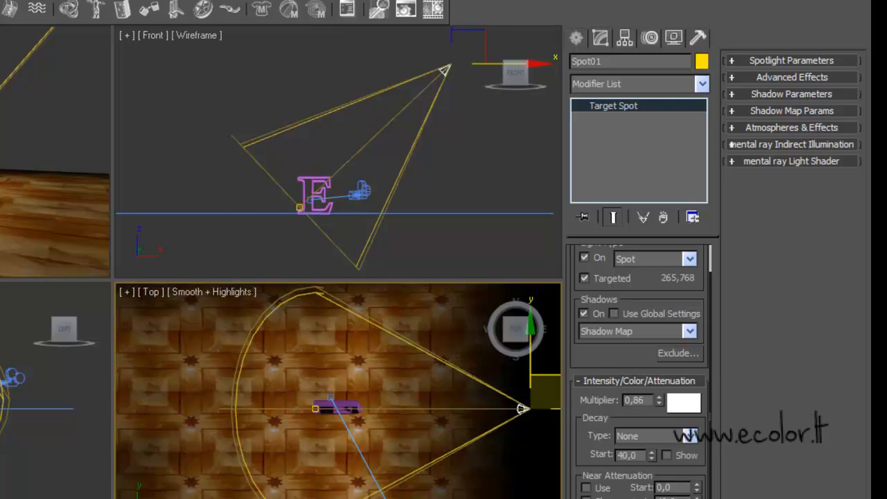
click(508, 497)
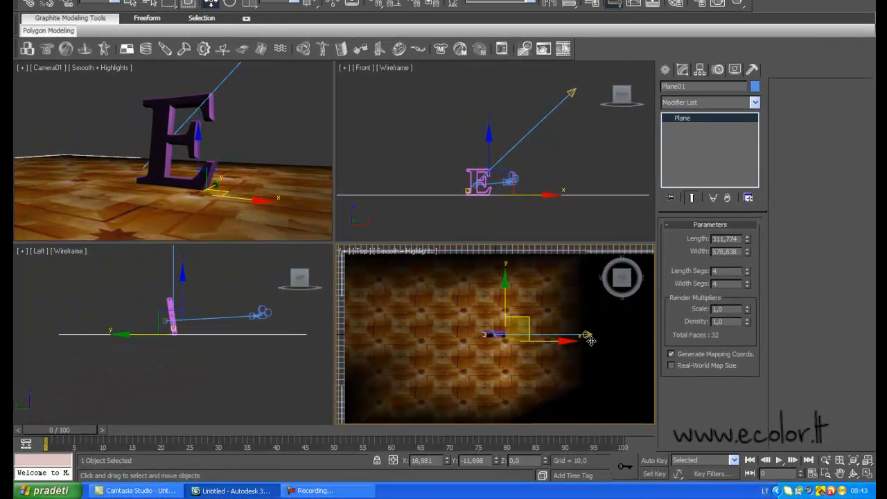
click(568, 345)
drag(612, 315, 557, 379)
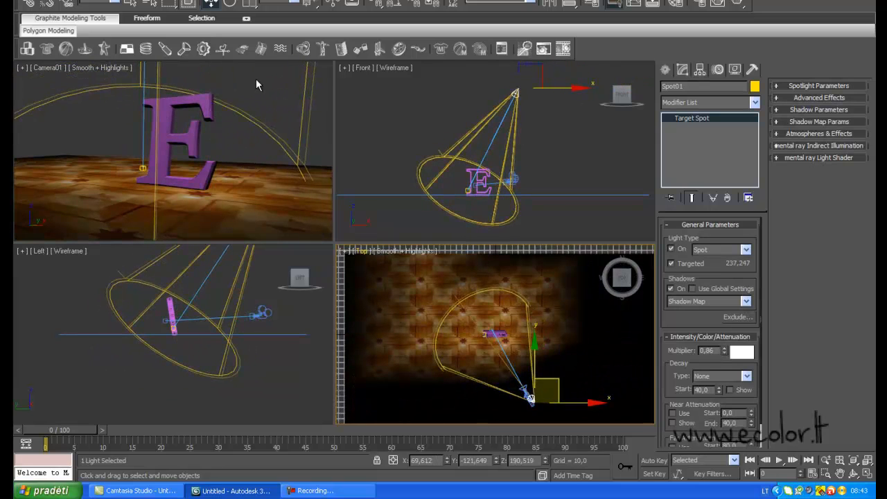
Render the Camera01 view with the repositioned spotlight and close the rendered image.
click(264, 95)
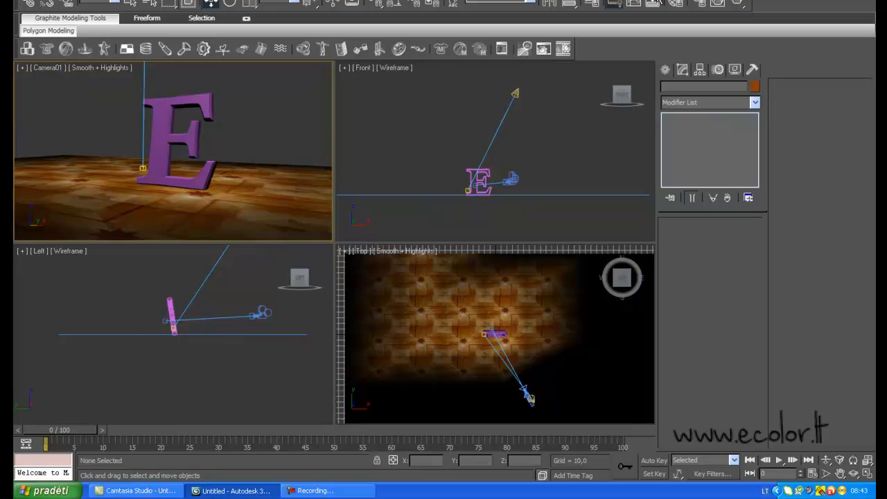
click(737, 4)
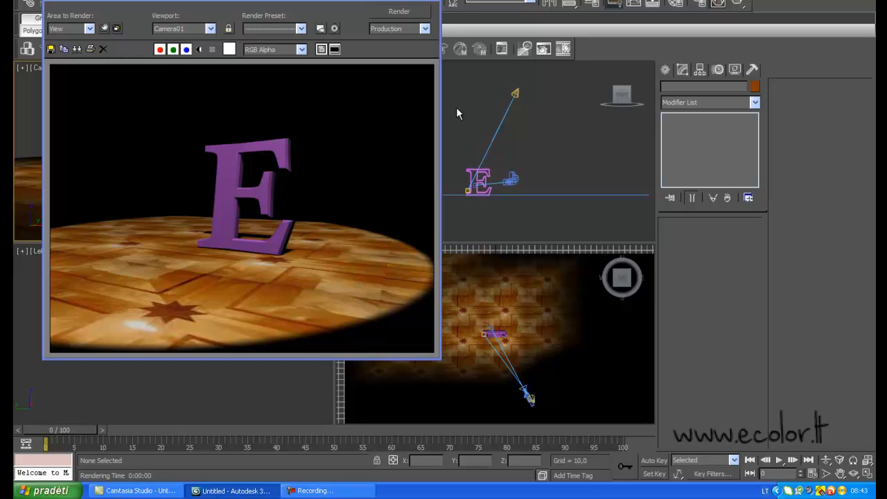
click(430, 3)
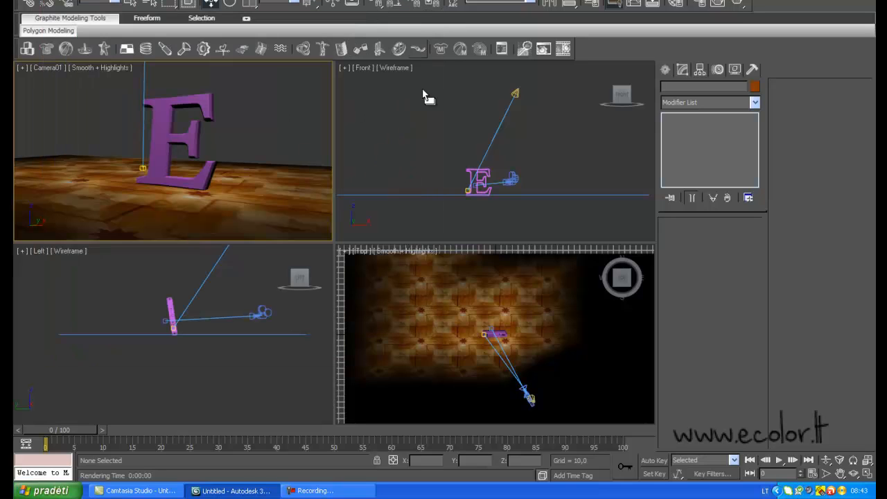
Add a Raytrace map as the reflection of the floor plane's parquet material and close the rendered Camera01 image.
click(541, 318)
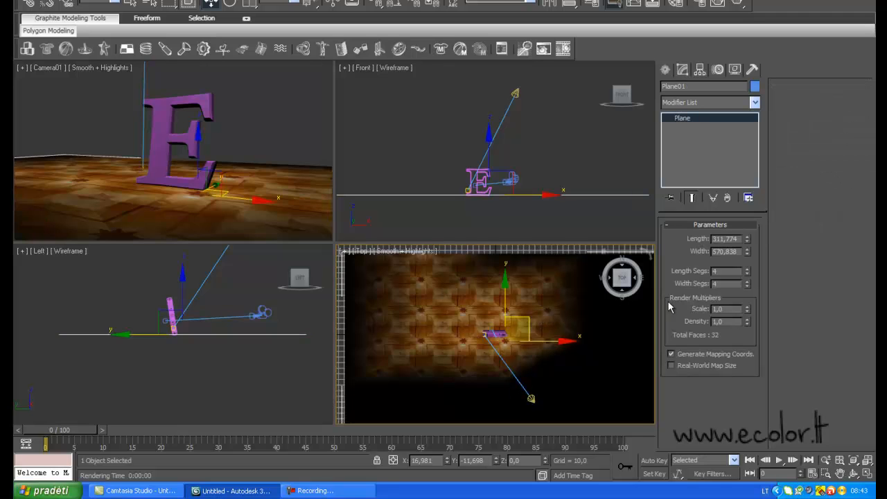
click(676, 4)
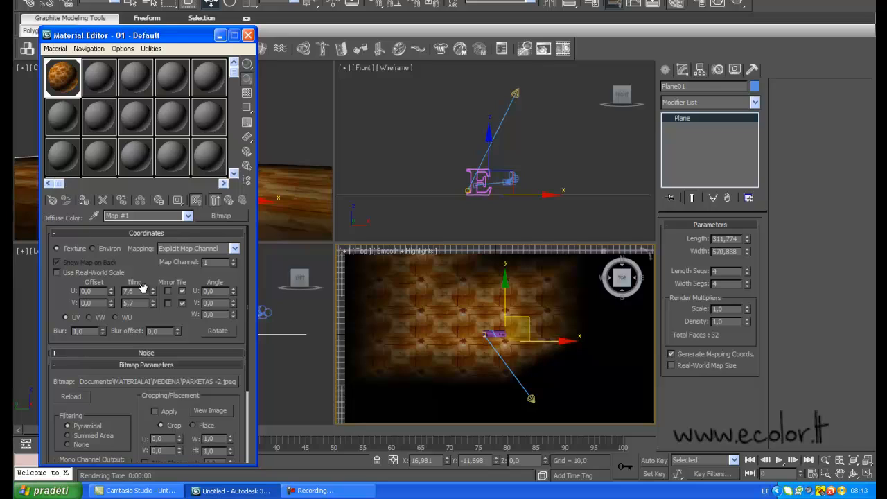
click(229, 201)
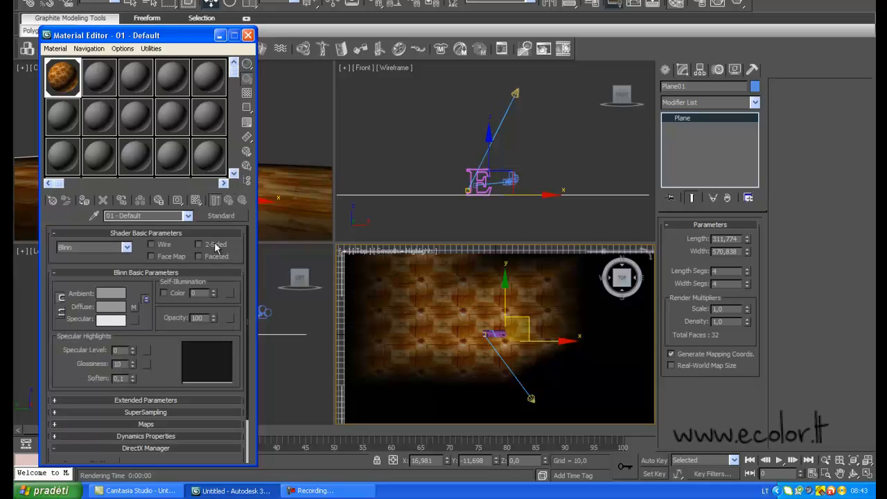
click(147, 423)
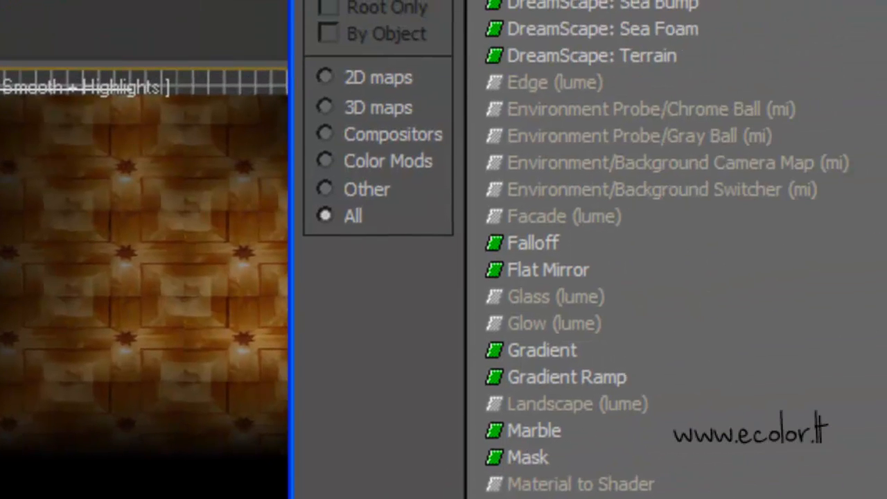
scroll(589, 249, down, 3)
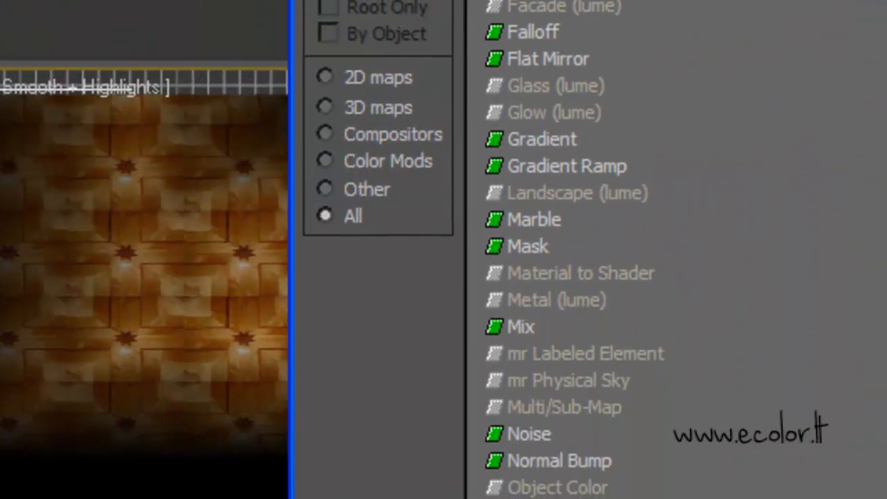
scroll(589, 249, down, 1)
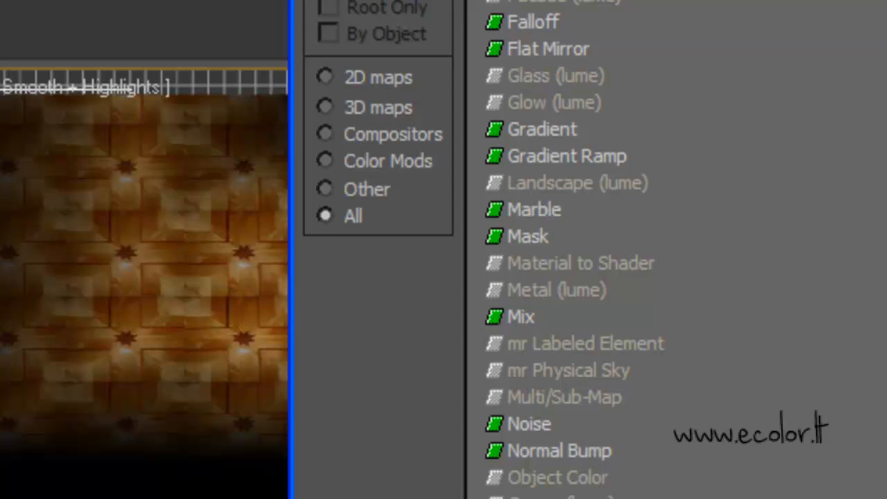
scroll(589, 250, down, 4)
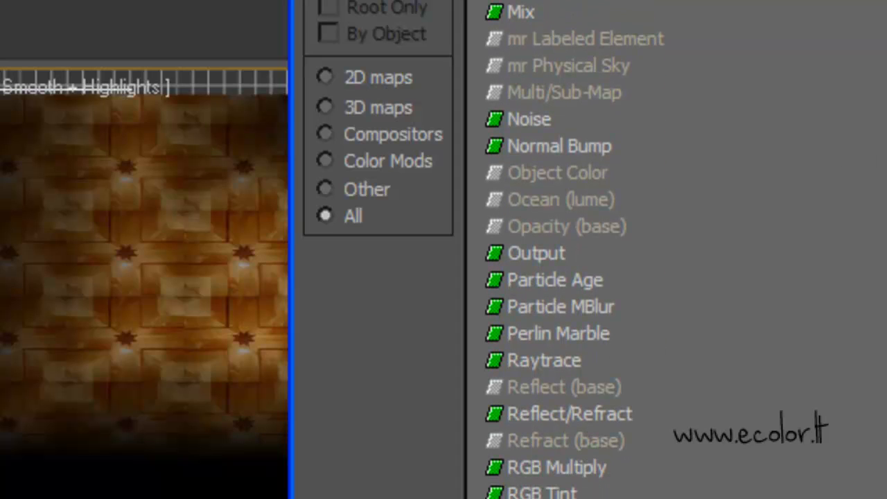
double_click(554, 360)
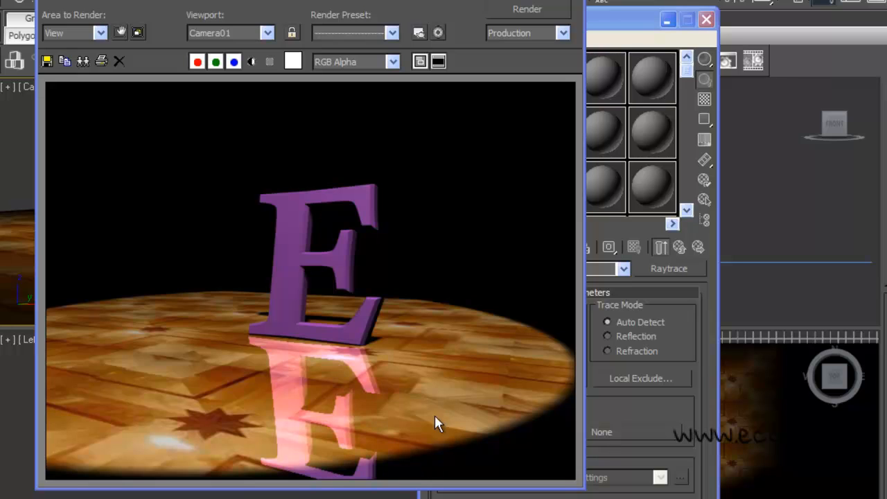
click(573, 1)
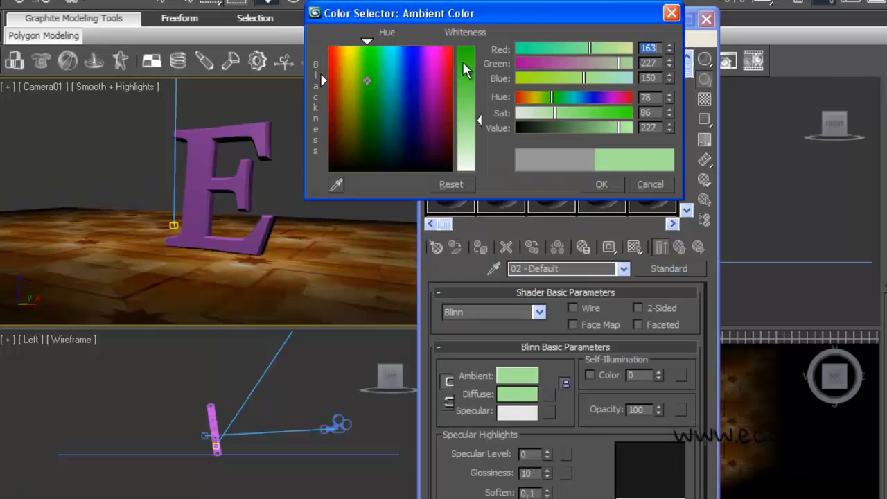
Colour the second material green (77, 201, 52), with Specular Level 26, Glossiness 25 and Material ID channel 1.
click(470, 72)
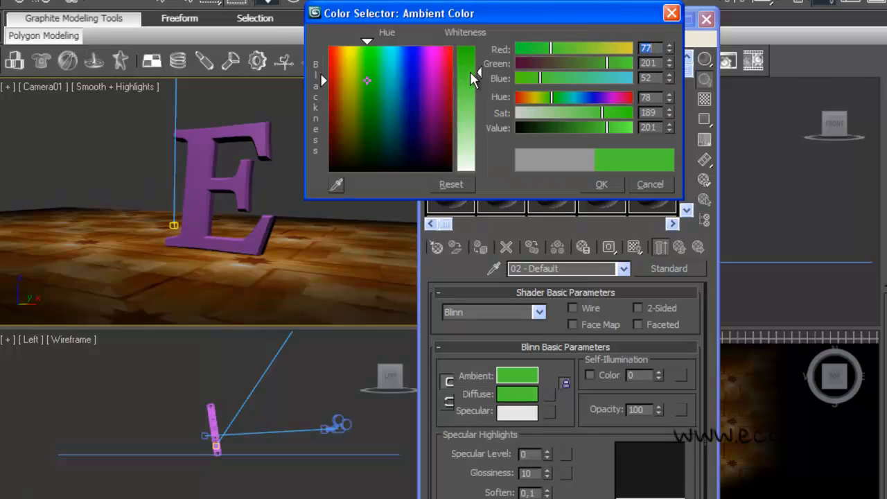
click(602, 184)
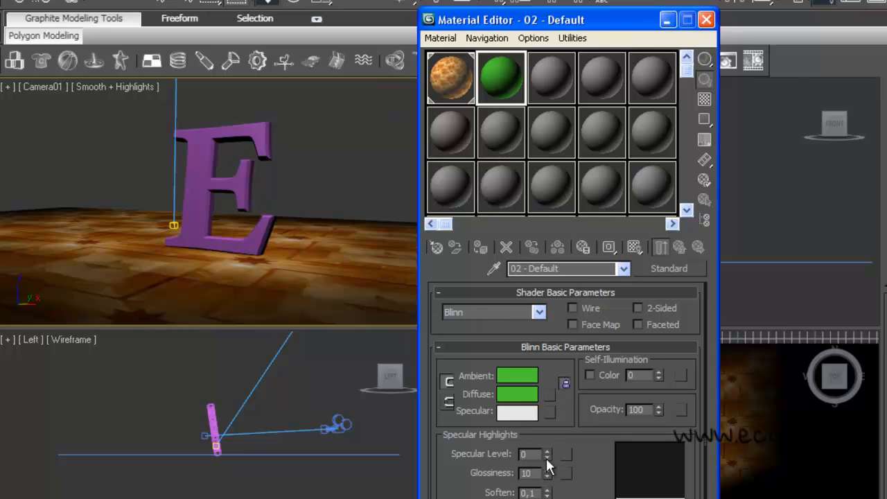
drag(546, 451, 547, 430)
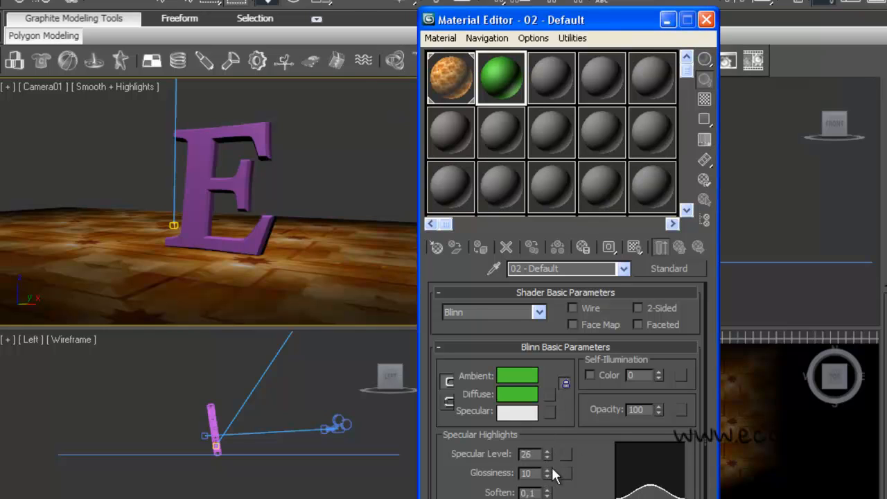
drag(547, 474, 547, 463)
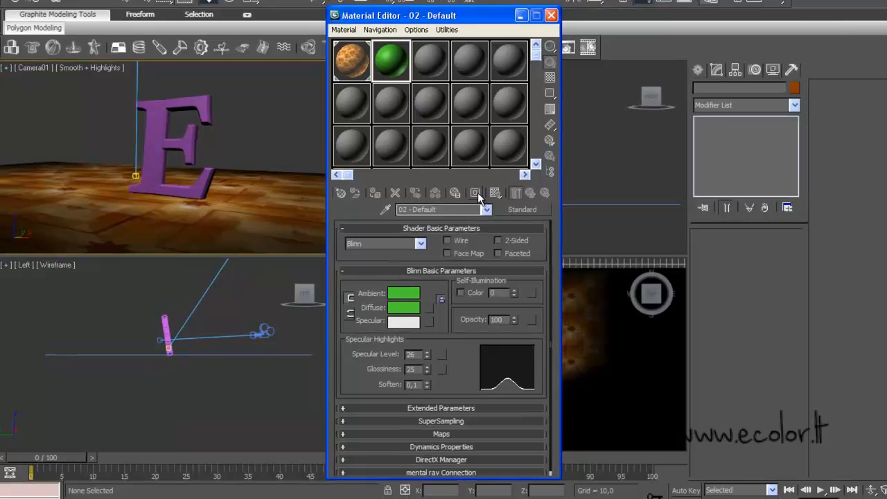
drag(476, 192, 474, 221)
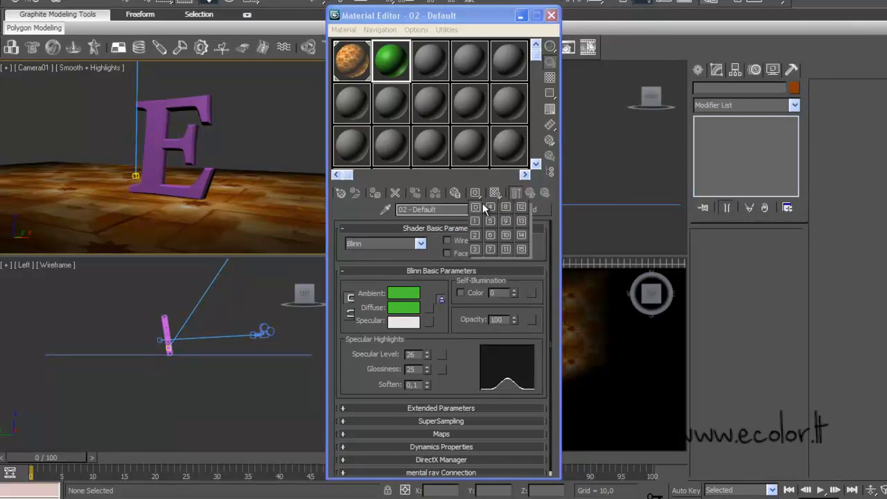
drag(547, 306, 549, 305)
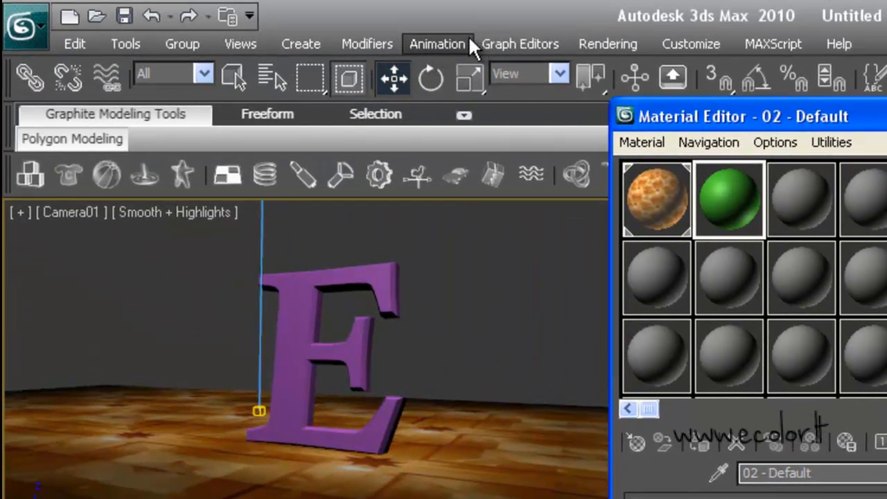
Add a Lens Effects render effect to the scene and include the Glow element in it.
click(607, 42)
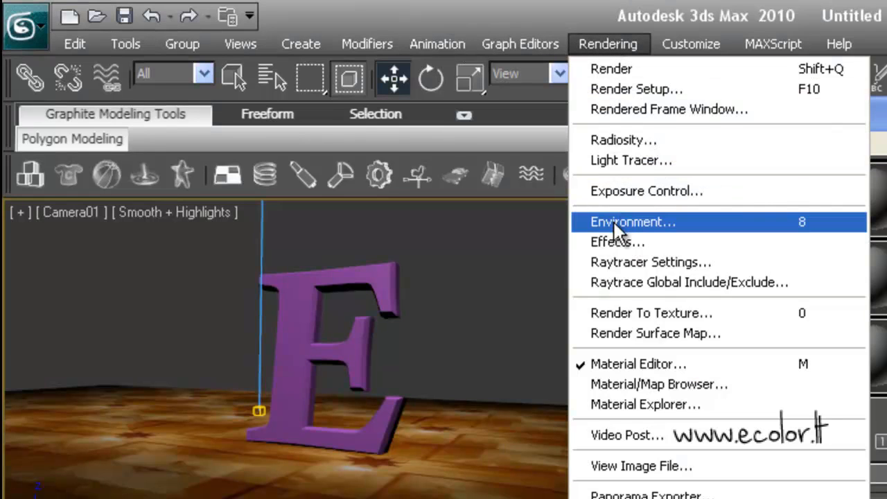
click(615, 240)
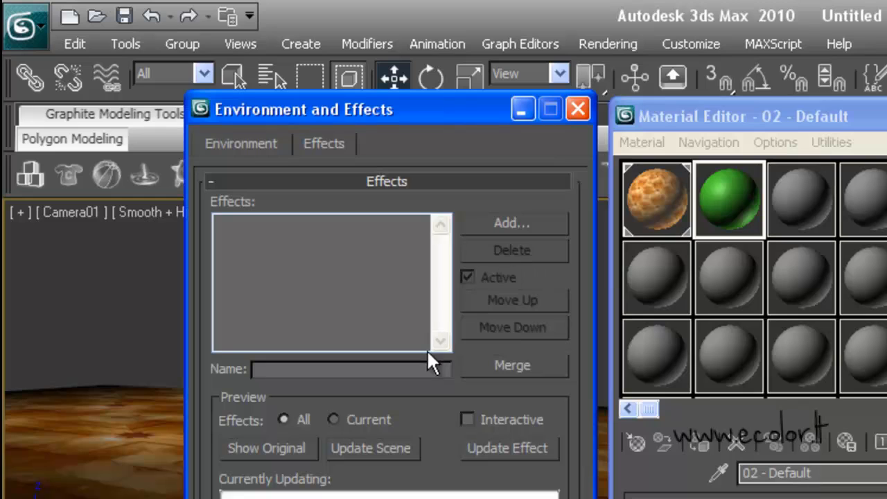
click(520, 223)
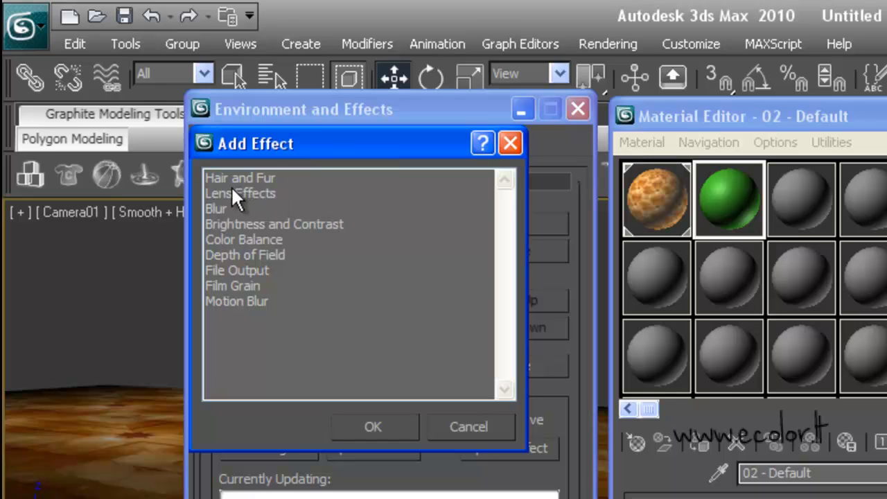
click(256, 191)
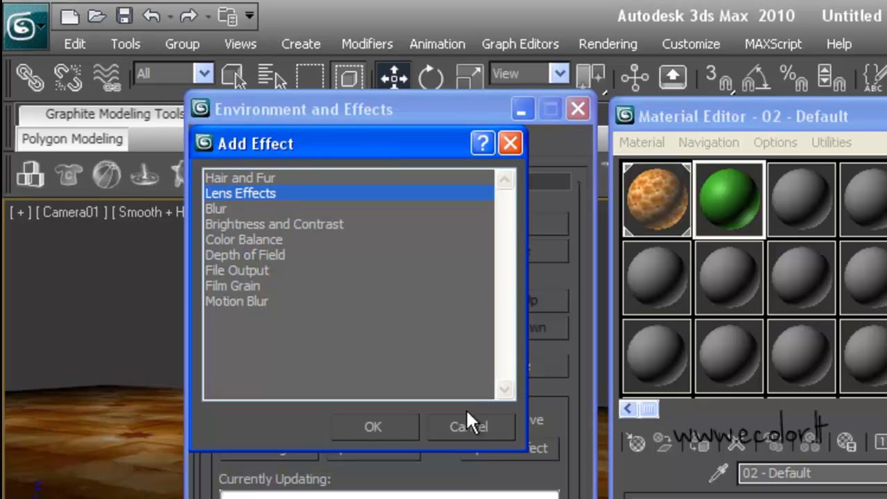
click(379, 426)
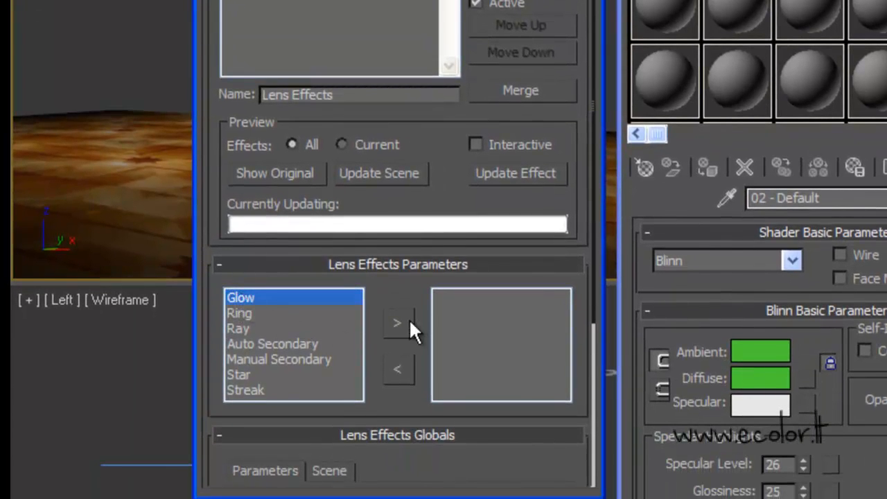
click(406, 320)
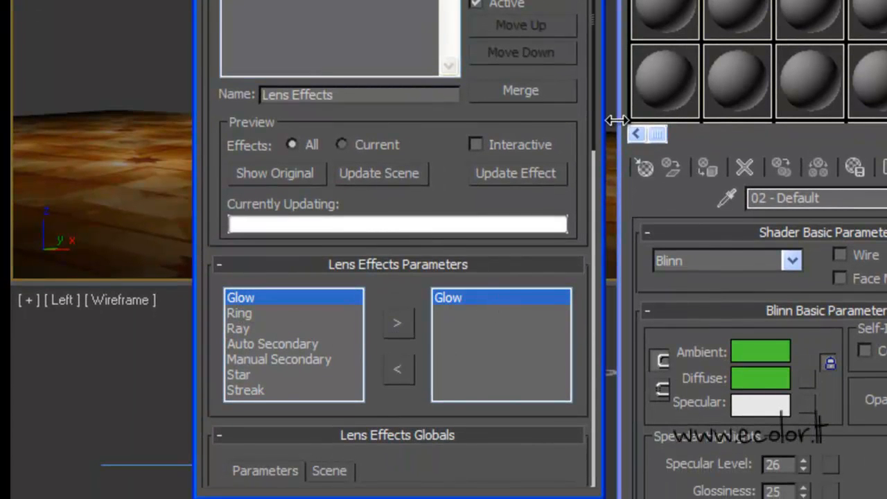
Set the Glow element's size to 0.2 and its intensity to 75.
drag(592, 81, 584, 420)
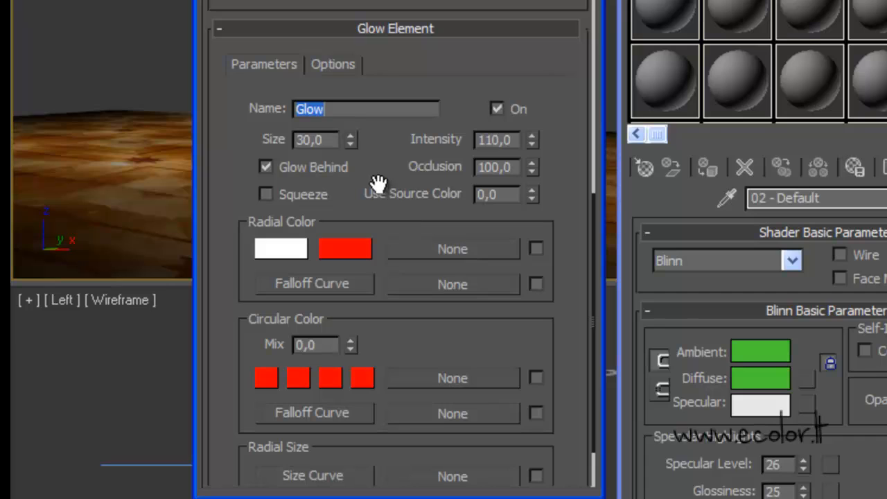
key(Tab)
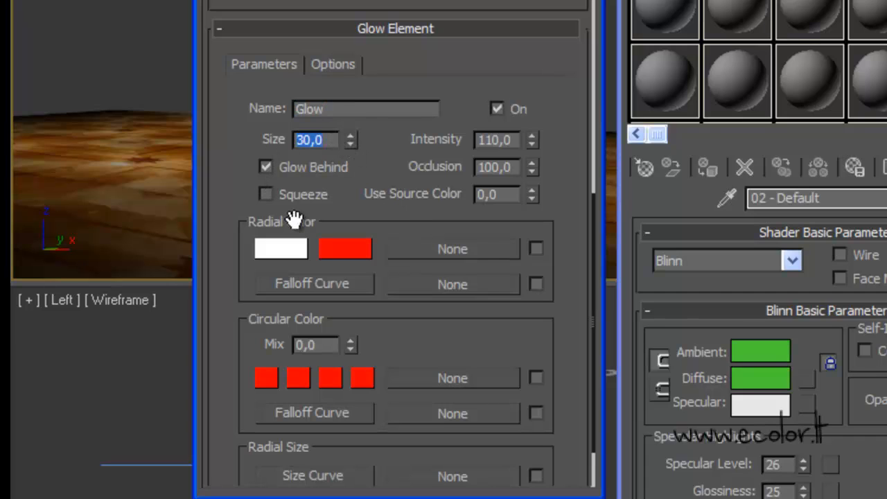
text(0,2)
drag(531, 135, 535, 163)
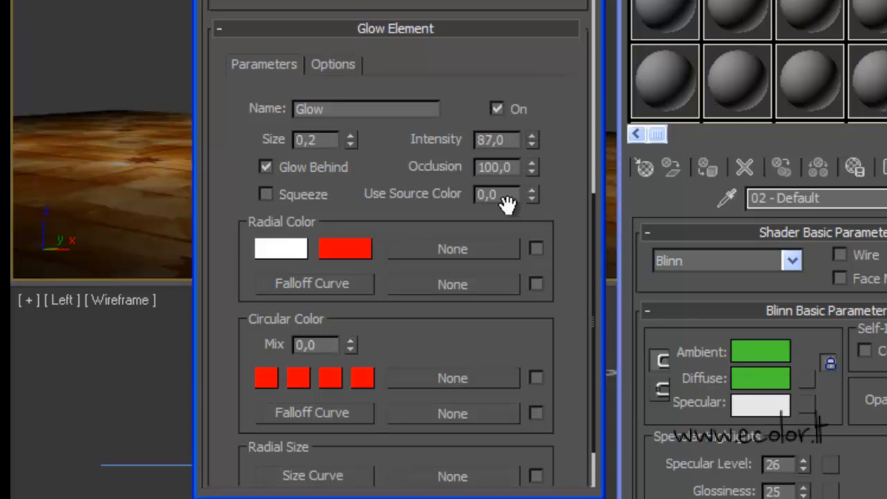
drag(531, 138, 532, 148)
Set the glow's radial centre colour to green (42, 214, 62).
click(282, 250)
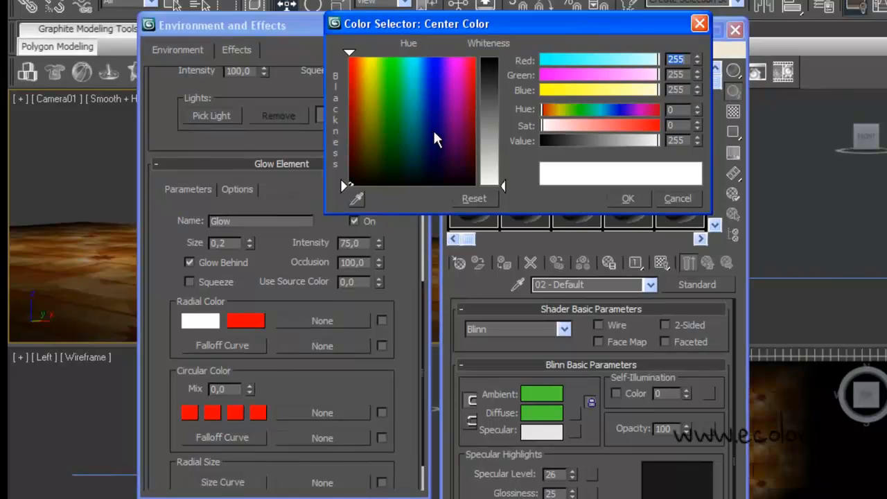
click(392, 81)
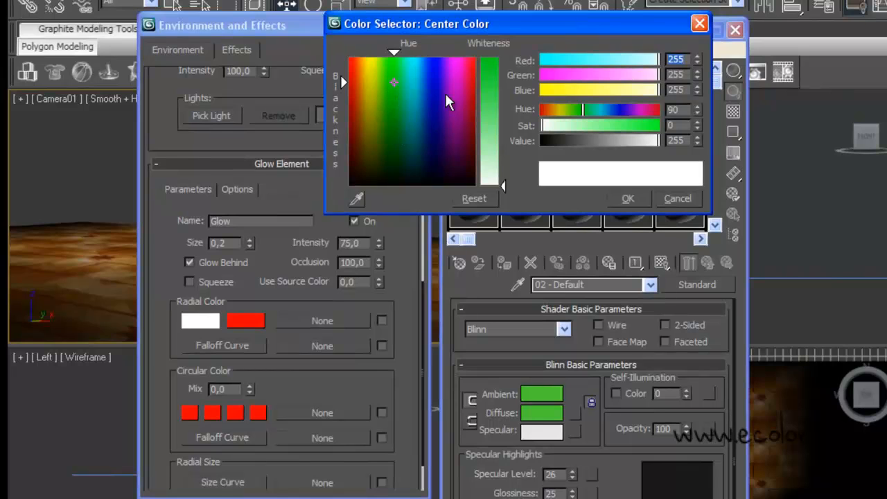
click(492, 86)
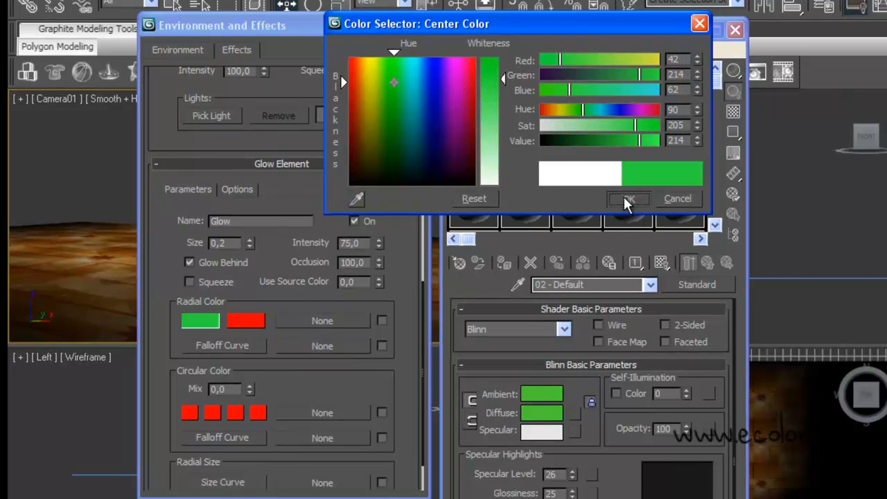
click(626, 198)
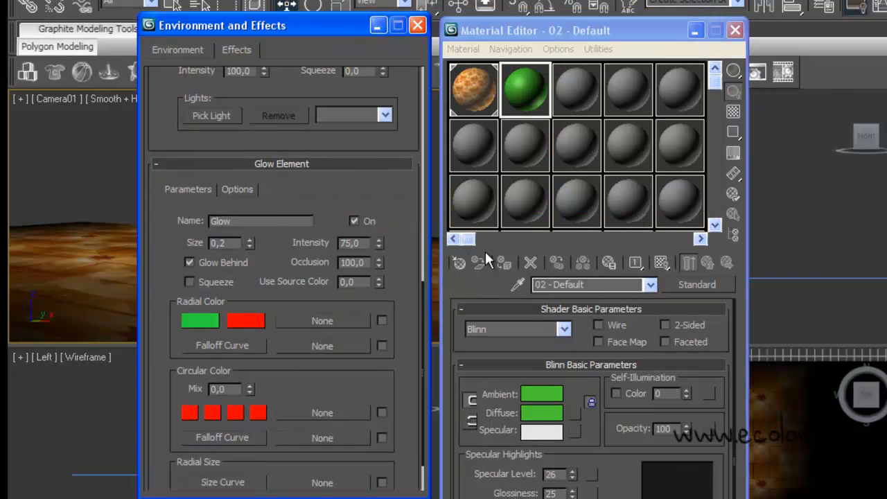
Enable Object ID 1 and Material ID 1 as the image sources in the Glow element's options.
click(239, 190)
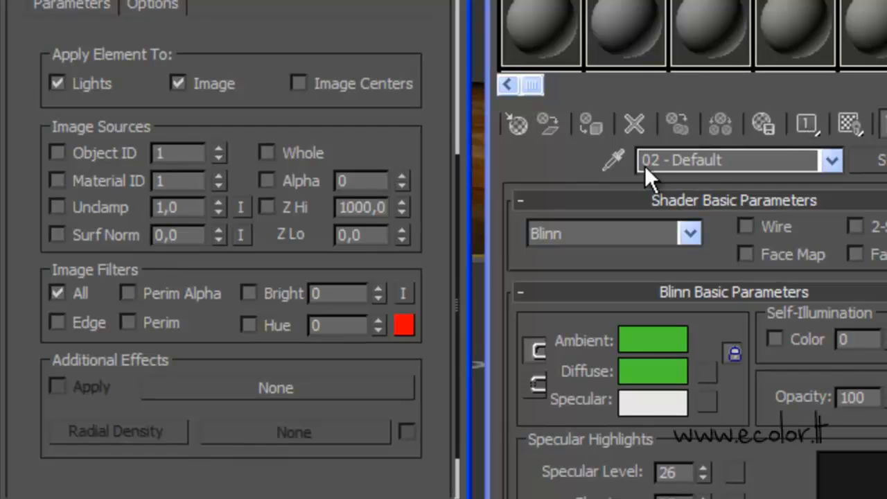
click(58, 152)
click(58, 180)
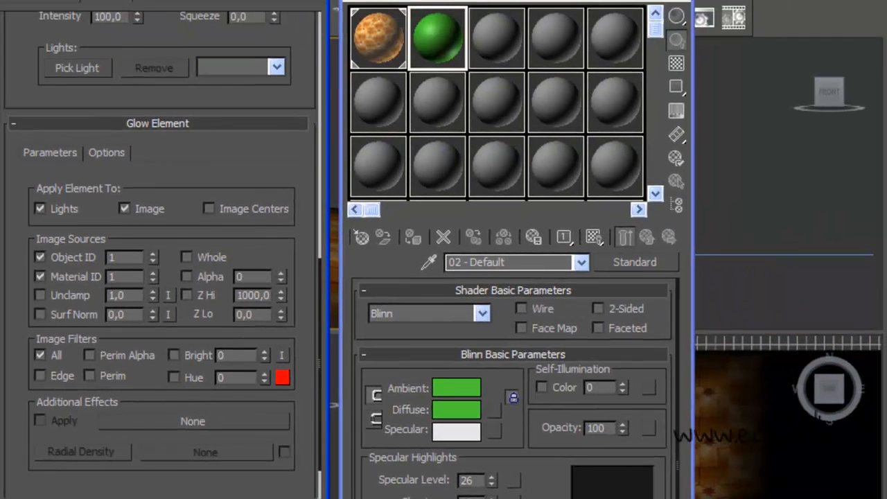
Move the effects dialog clear of the viewports, render the Camera01 view and close the rendered image.
drag(217, 0, 886, 90)
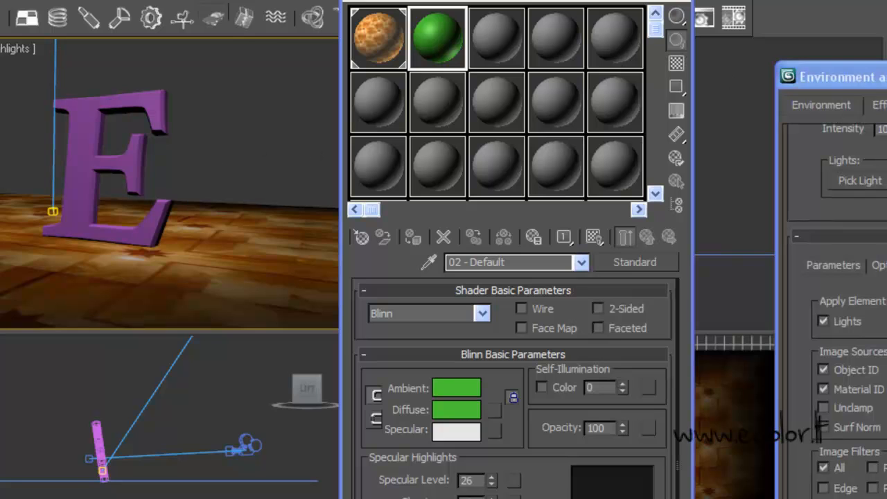
key(F9)
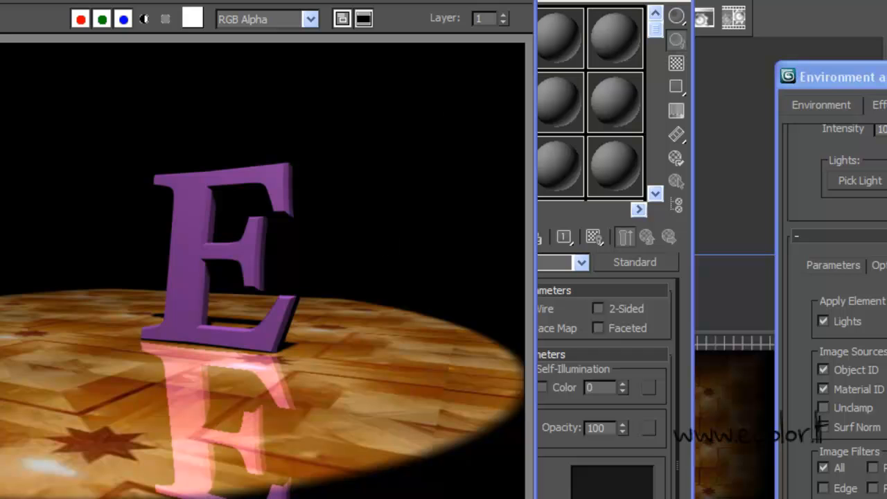
click(523, 1)
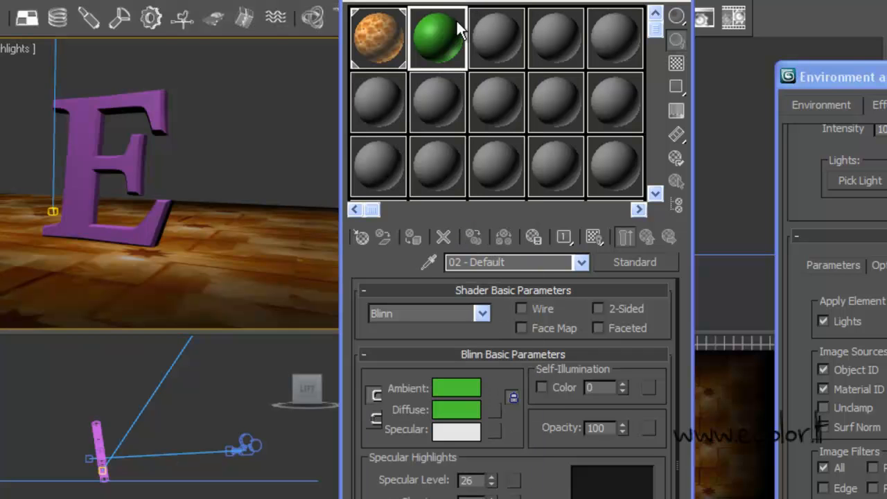
Apply the green material to the letter E and render the Camera01 view with the glow.
drag(445, 28, 132, 152)
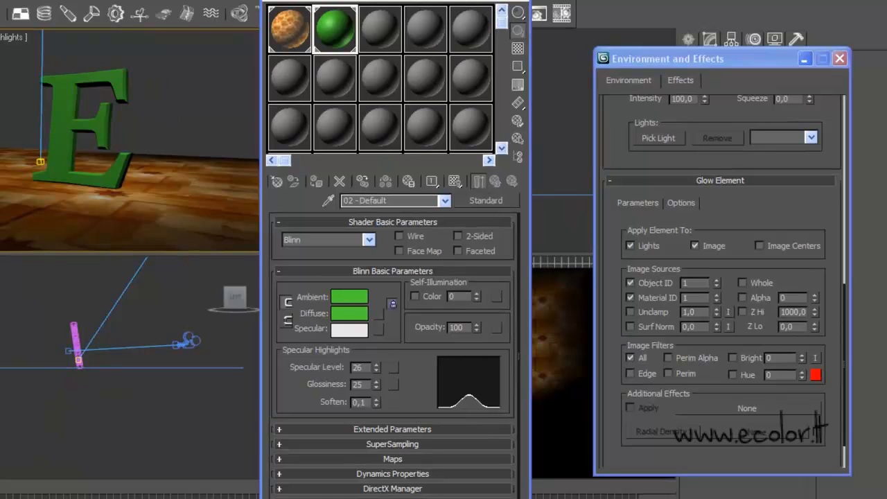
key(shift+q)
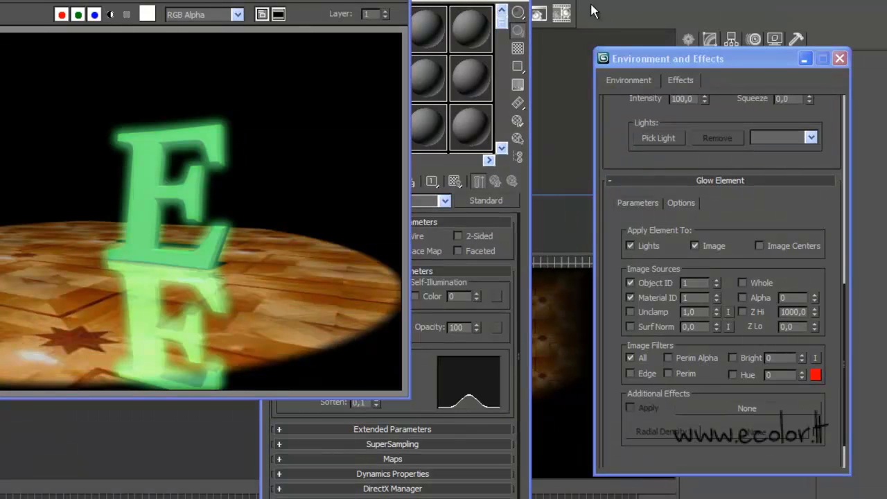